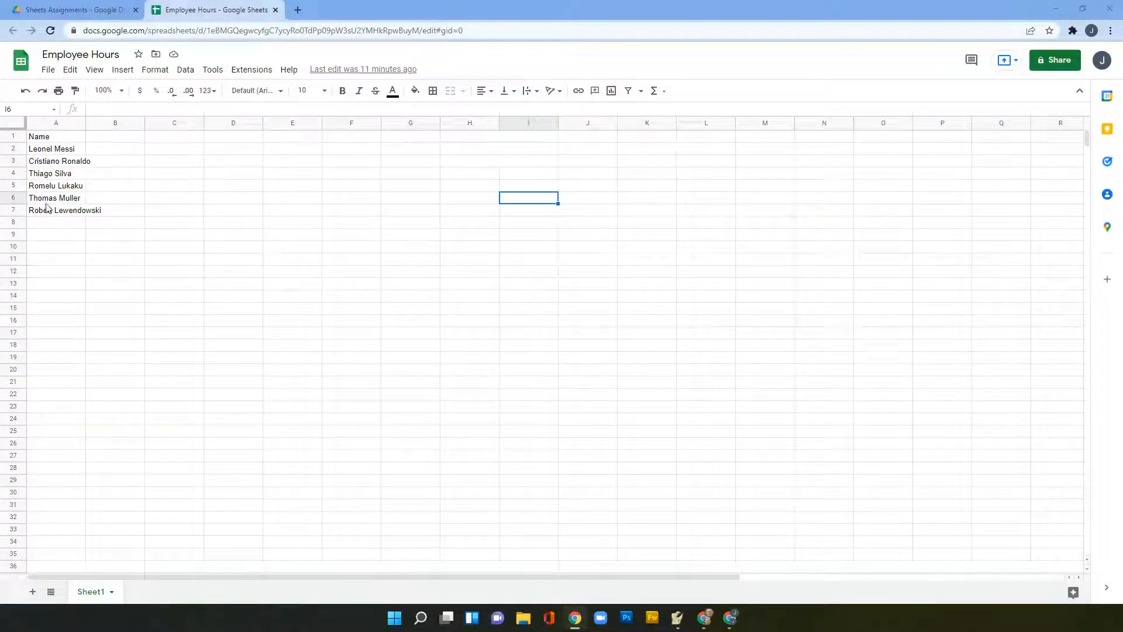
# Step: Enter 8 hours in cell B7 for the last employee in the list
pyautogui.click(57, 138)
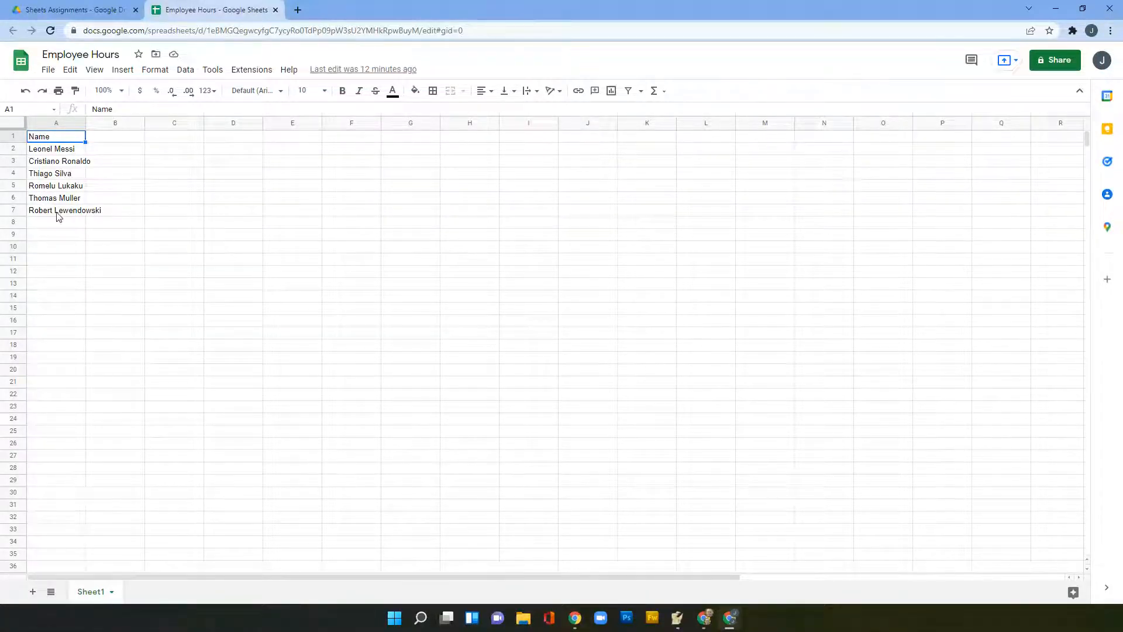
pyautogui.click(113, 214)
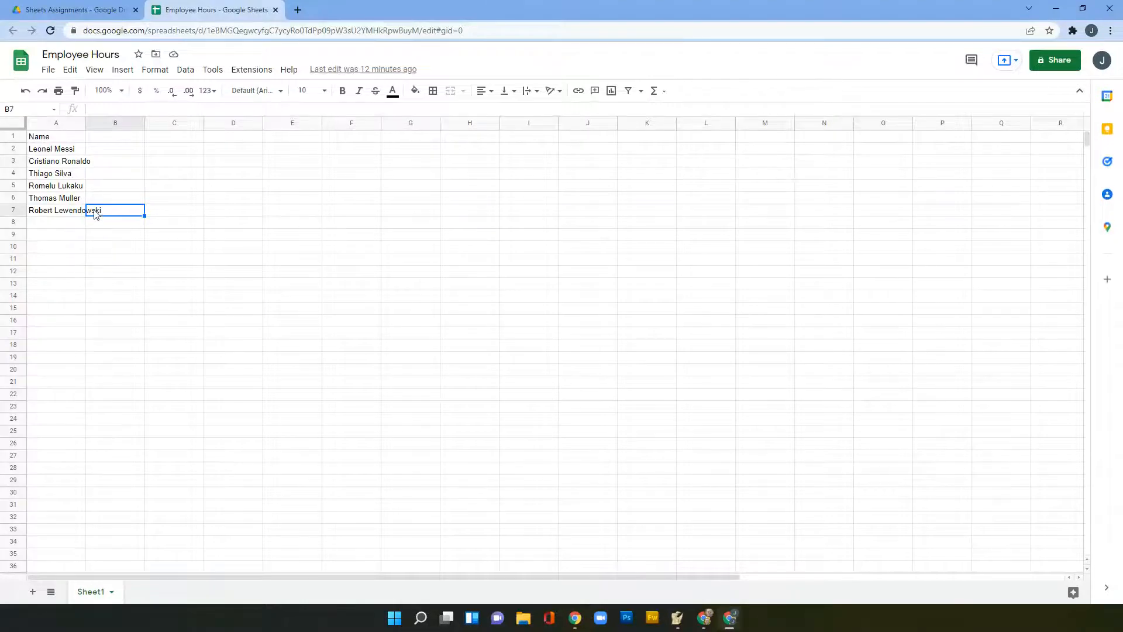
pyautogui.click(58, 215)
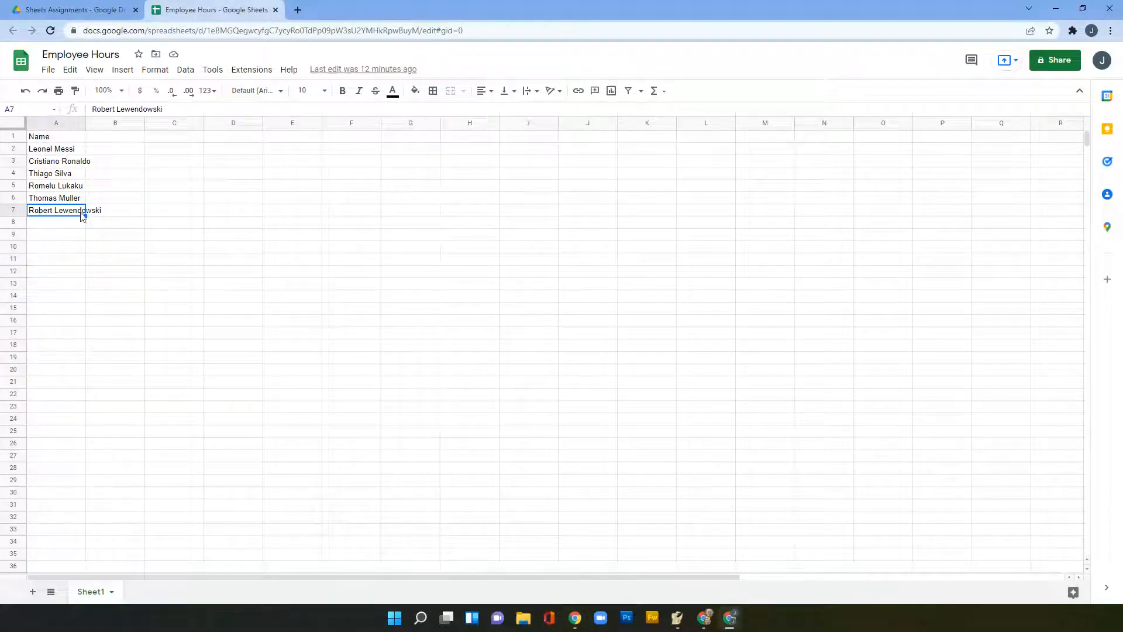
pyautogui.click(121, 212)
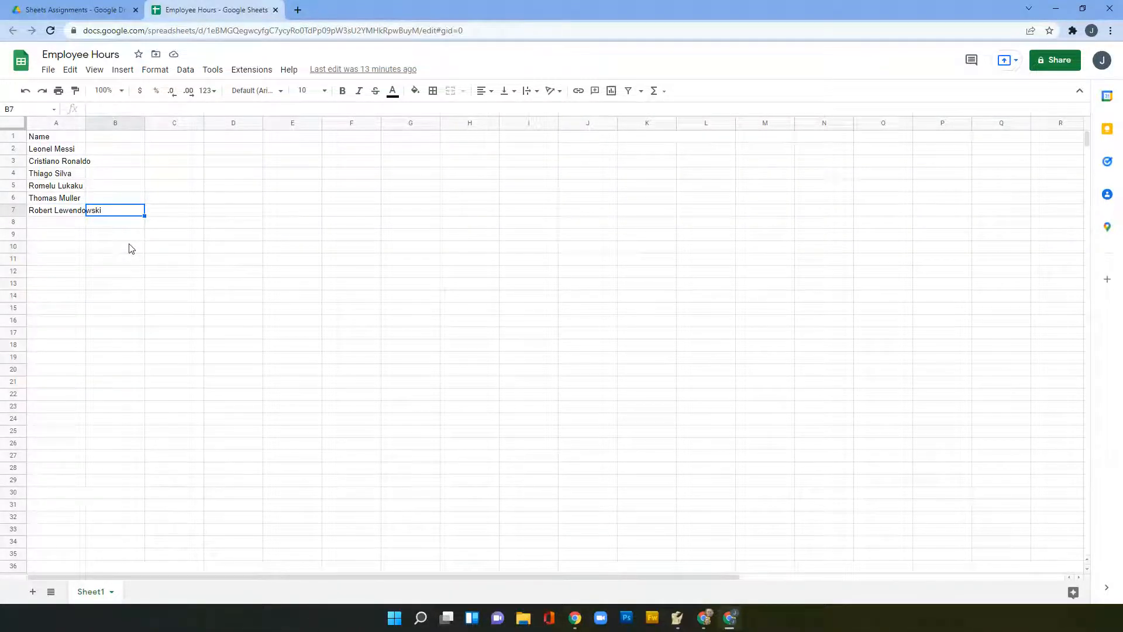
pyautogui.write('8')
pyautogui.press('Return')
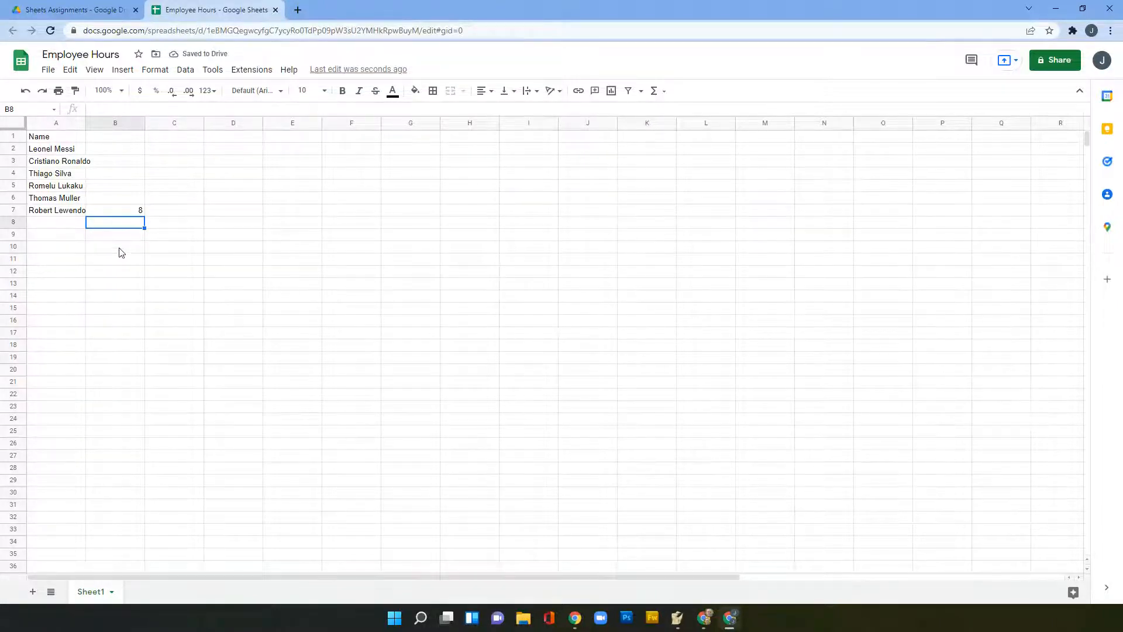
# Step: Enter 8 hours in cells B6, B4 and B3 for the employees in those rows
pyautogui.click(68, 164)
pyautogui.click(109, 165)
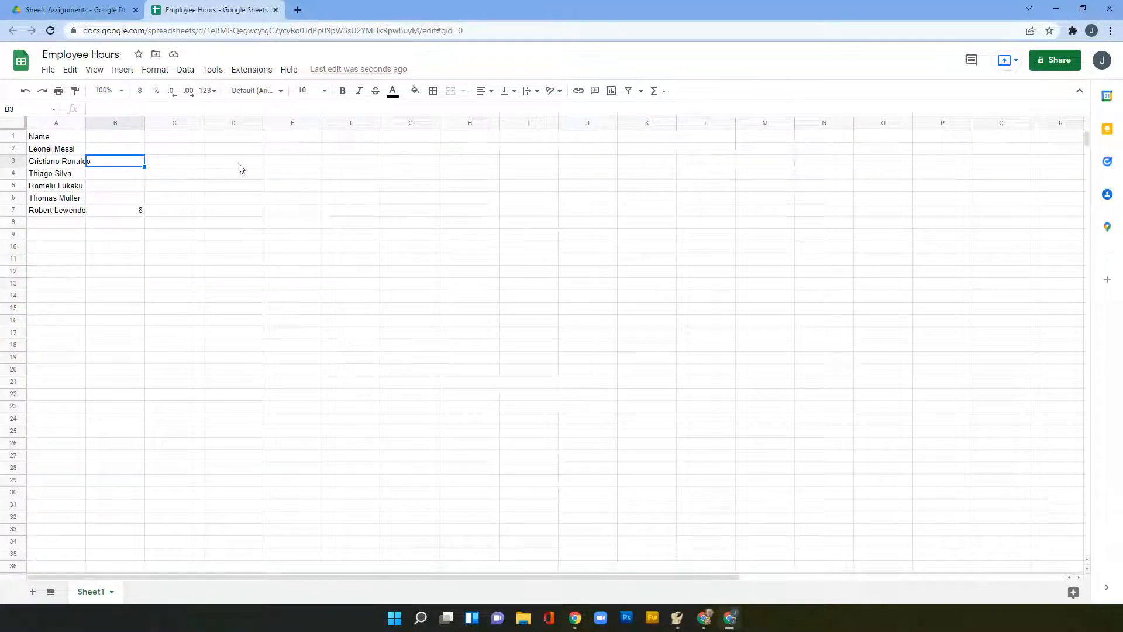
pyautogui.click(58, 166)
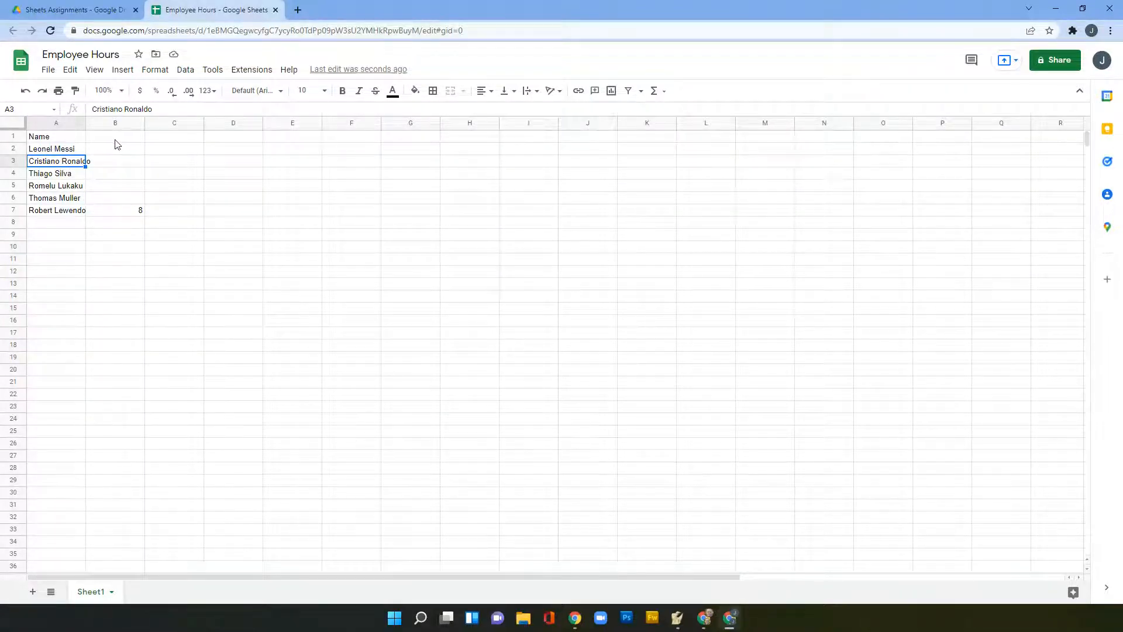
pyautogui.click(133, 200)
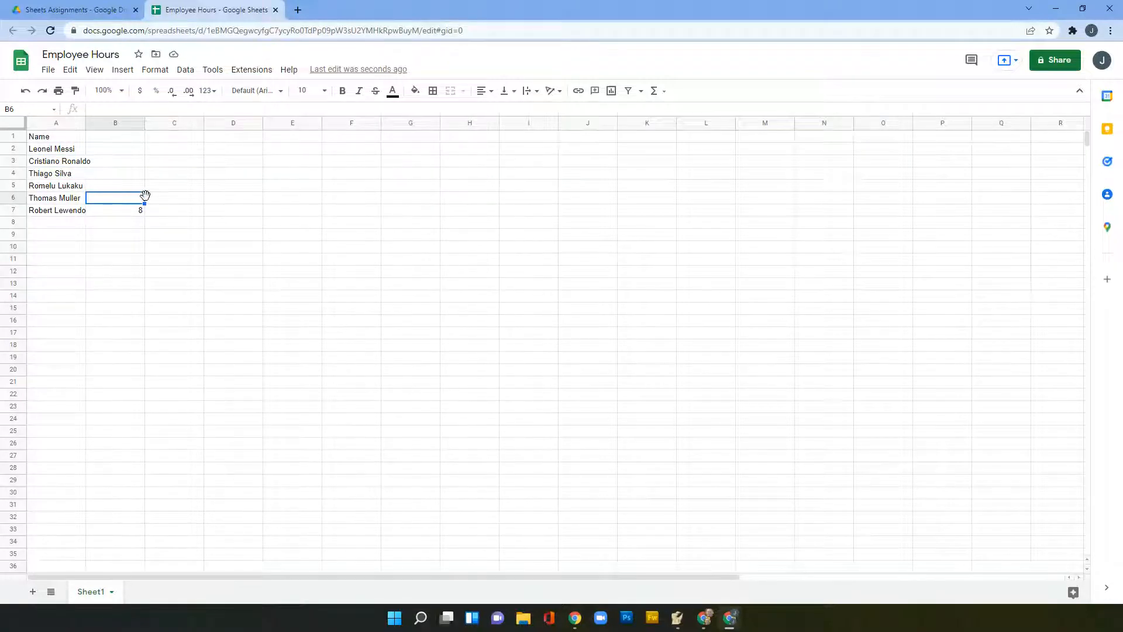
pyautogui.write('8')
pyautogui.click(124, 179)
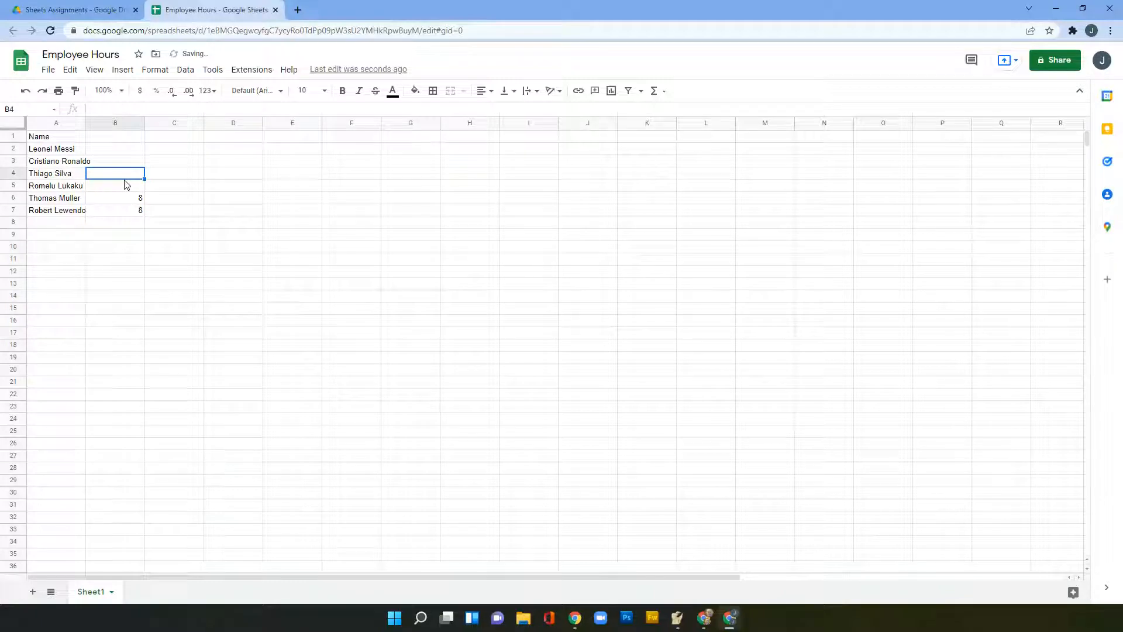
pyautogui.write('8')
pyautogui.click(130, 165)
pyautogui.write('8')
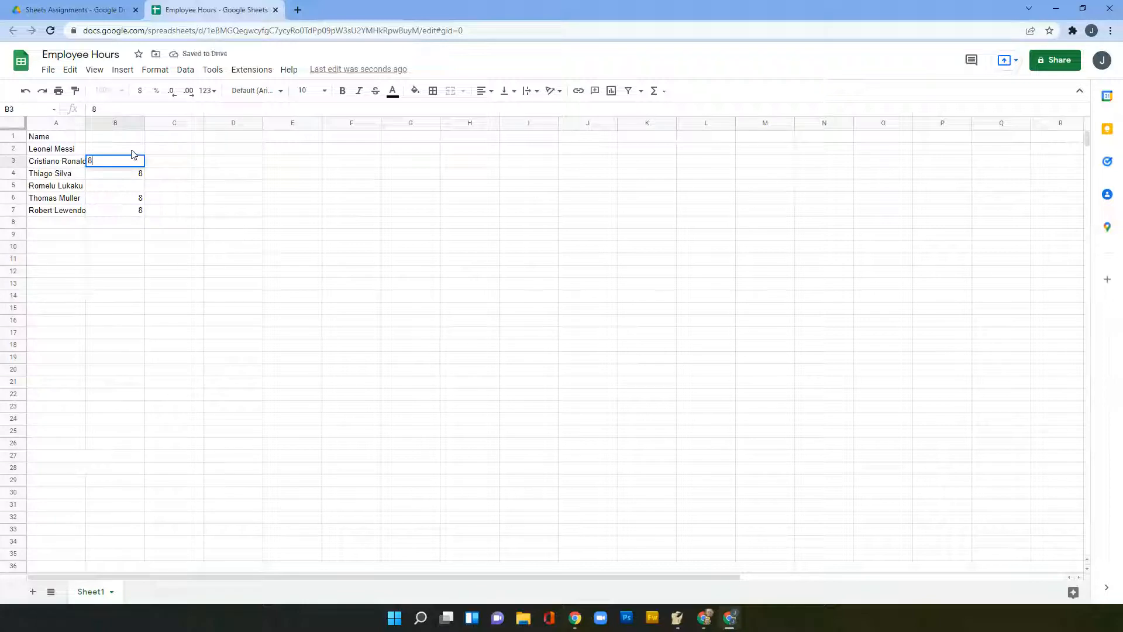
pyautogui.press('Tab')
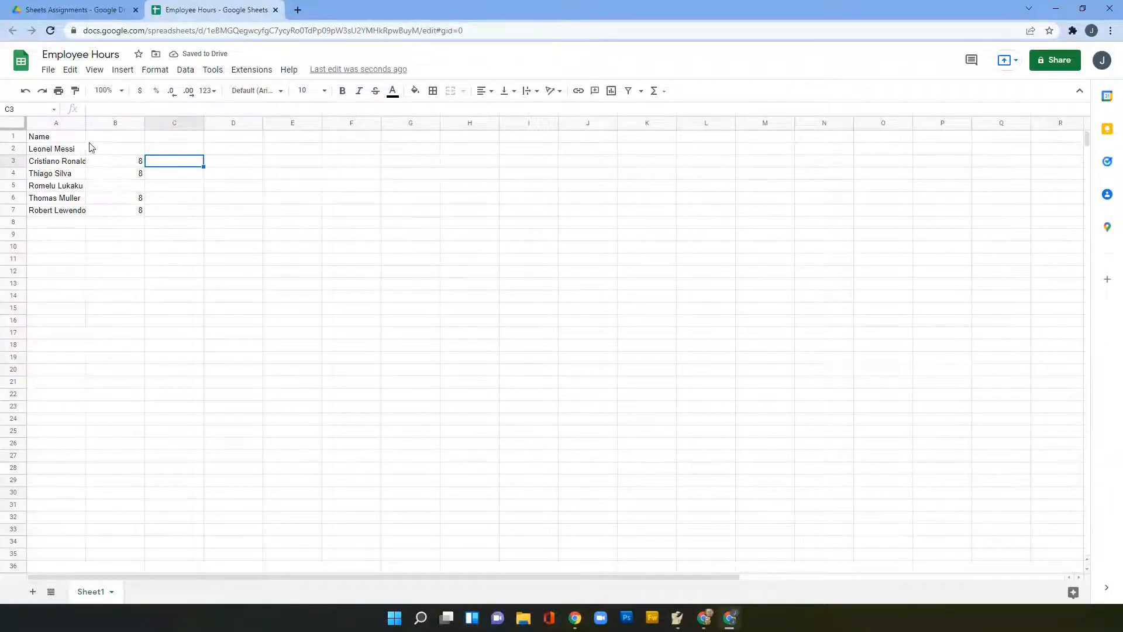
# Step: Enter the date 2/11/22 in cell B1 as the header of the hours column
pyautogui.click(115, 139)
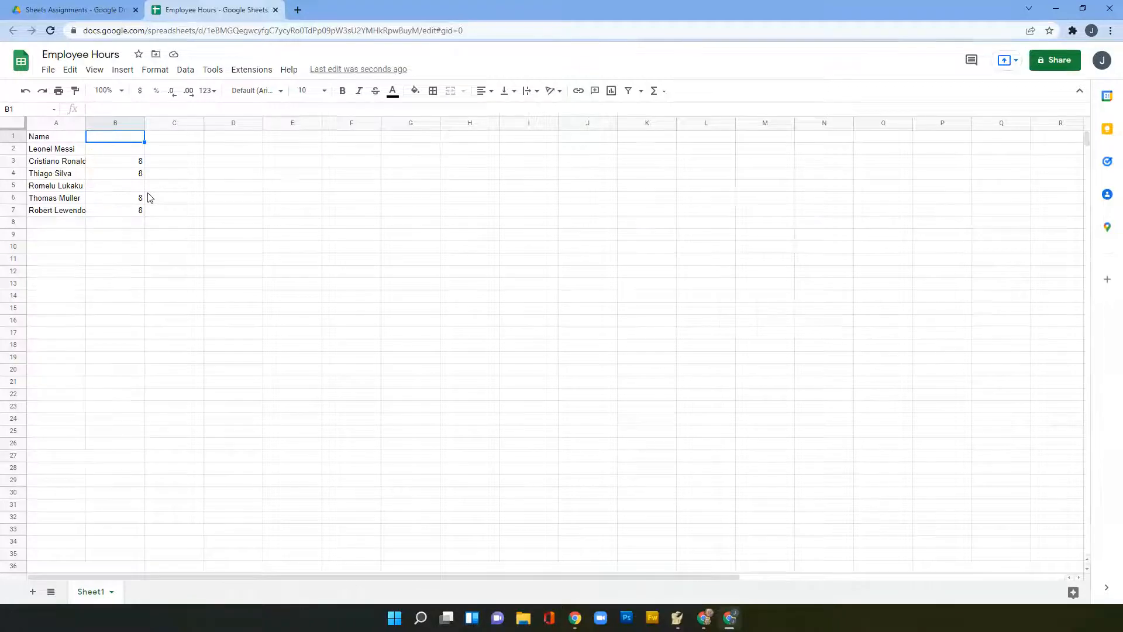
pyautogui.write('2/11/22')
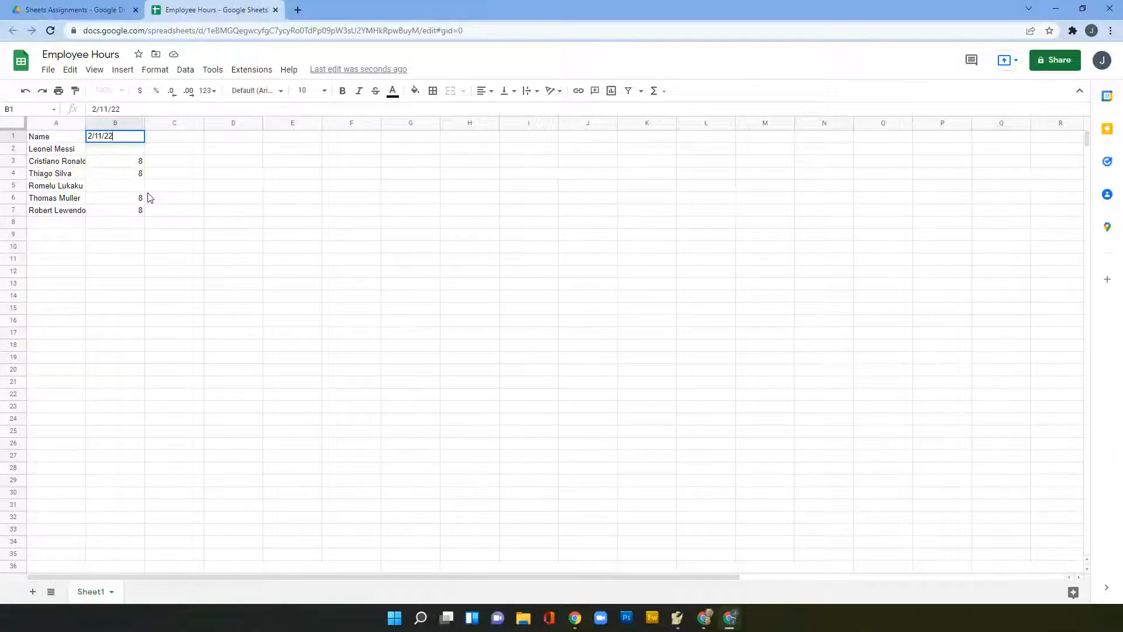
pyautogui.press('Return')
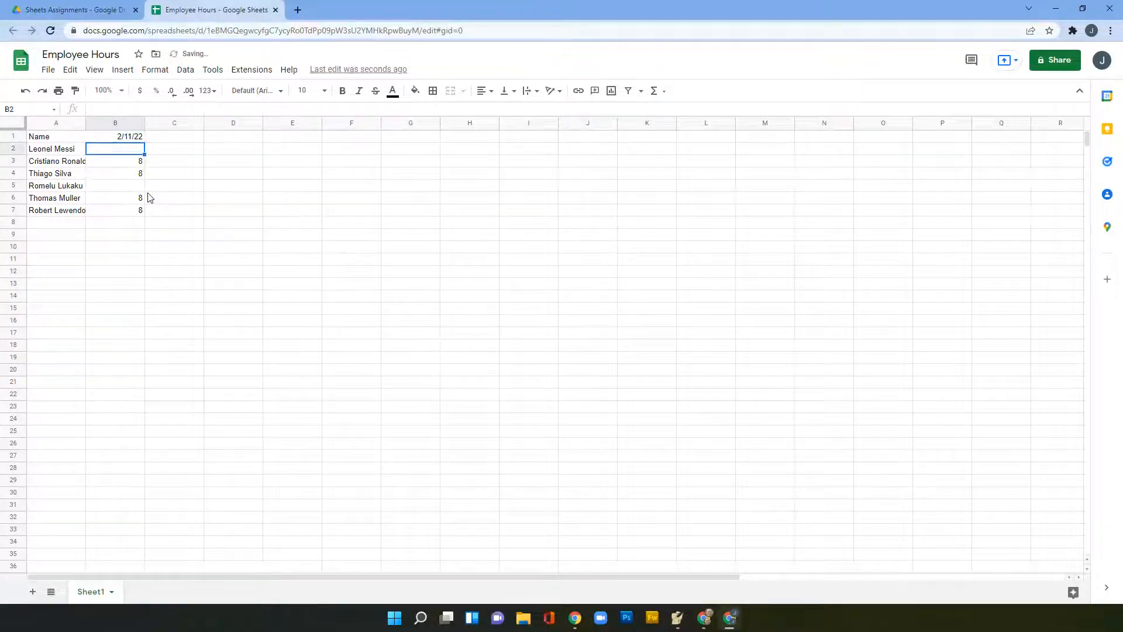
# Step: Extend the date in B1 across row 1 to H1 to produce daily headers through 2/17/22
pyautogui.click(124, 138)
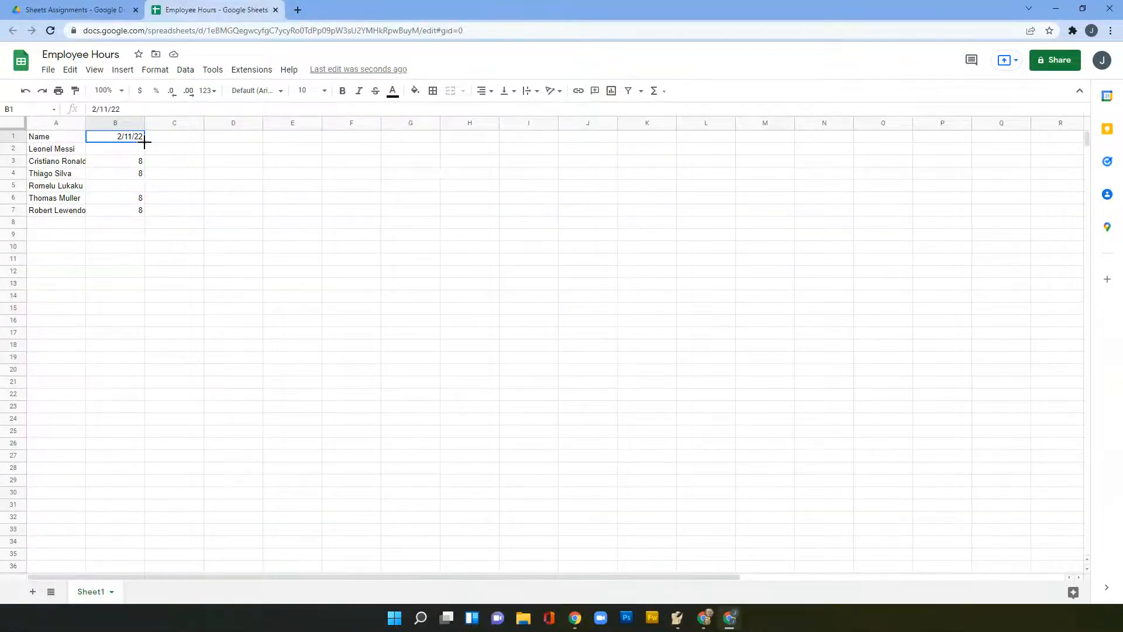
pyautogui.moveTo(144, 142); pyautogui.dragTo(449, 141)
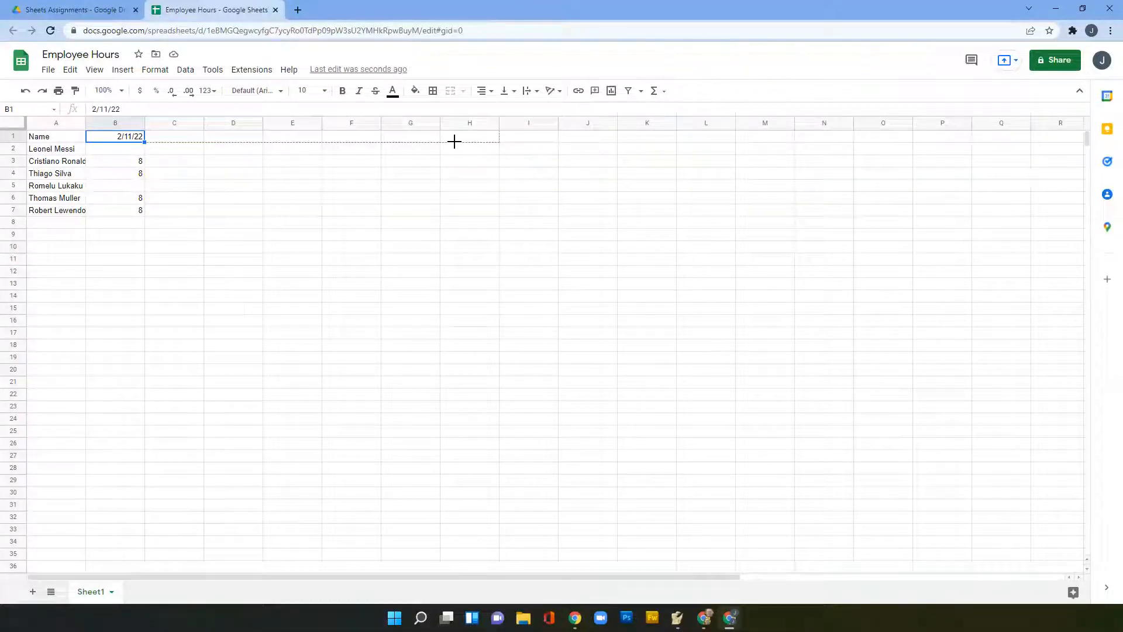
pyautogui.moveTo(454, 142); pyautogui.dragTo(456, 142)
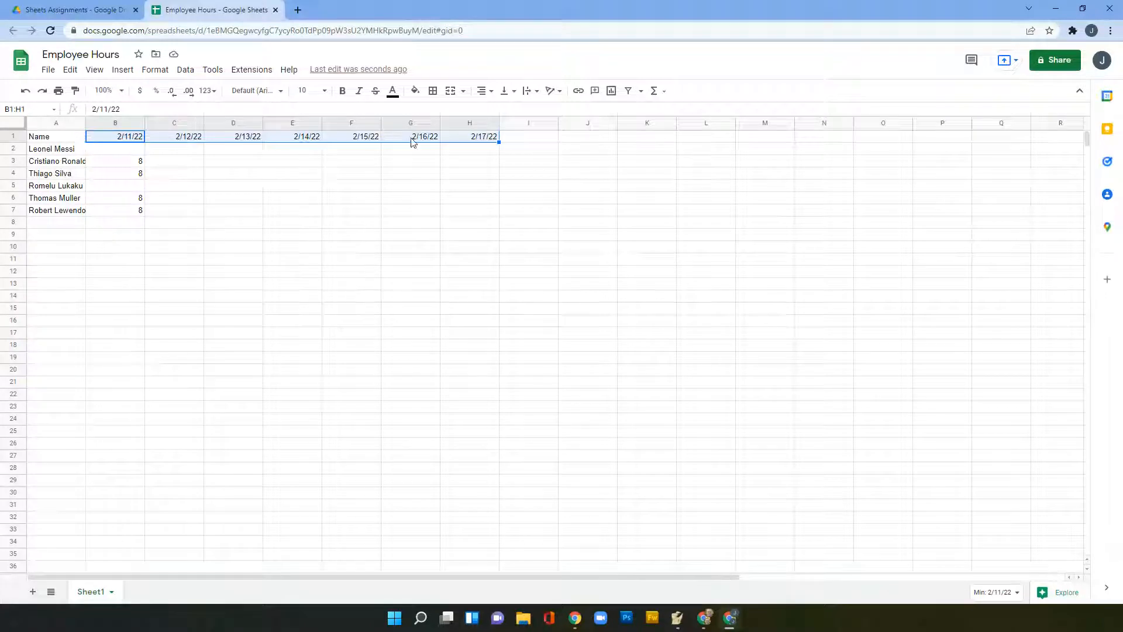
pyautogui.click(245, 174)
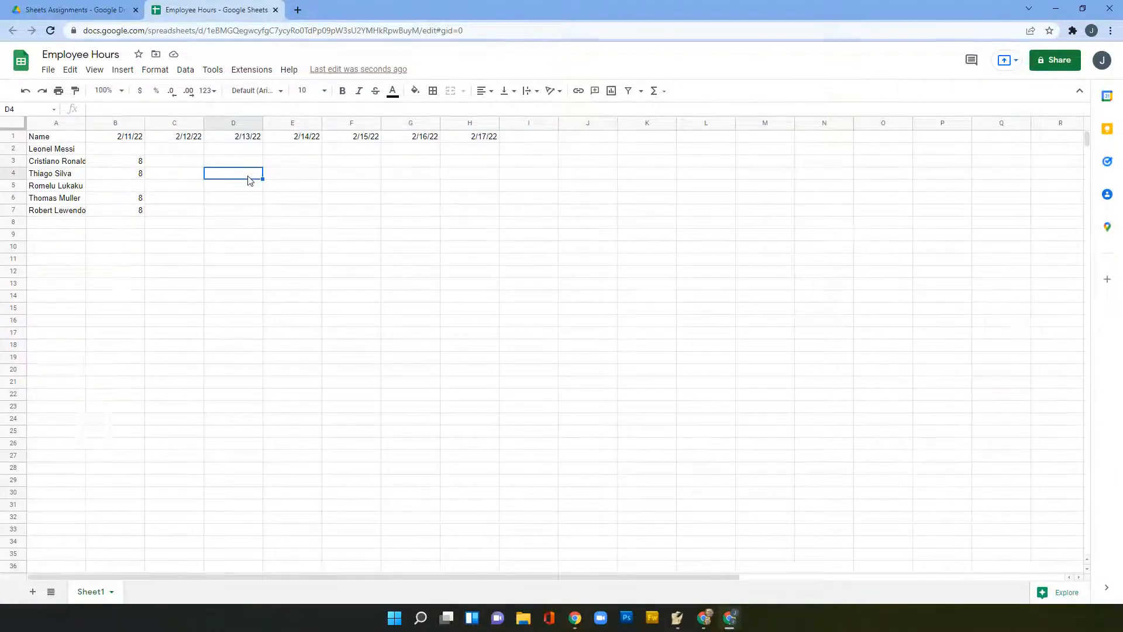
# Step: Enter 1 in cell C9 and 2 in cell C10 as the start of a number series
pyautogui.click(187, 237)
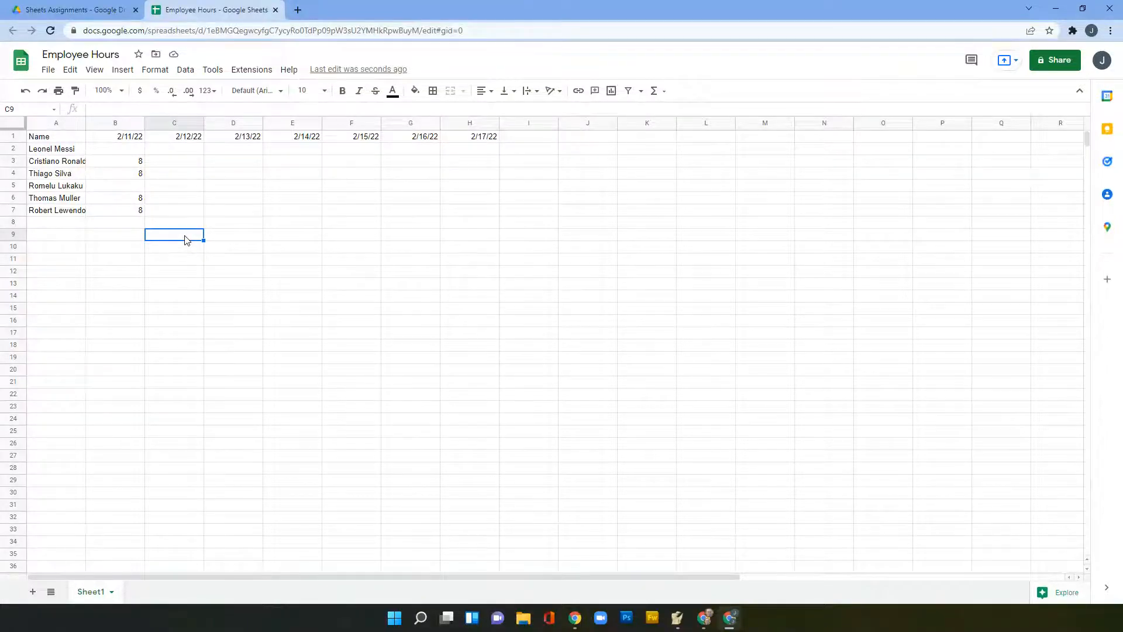
pyautogui.write('1')
pyautogui.press('Return')
pyautogui.write('2')
pyautogui.press('Return')
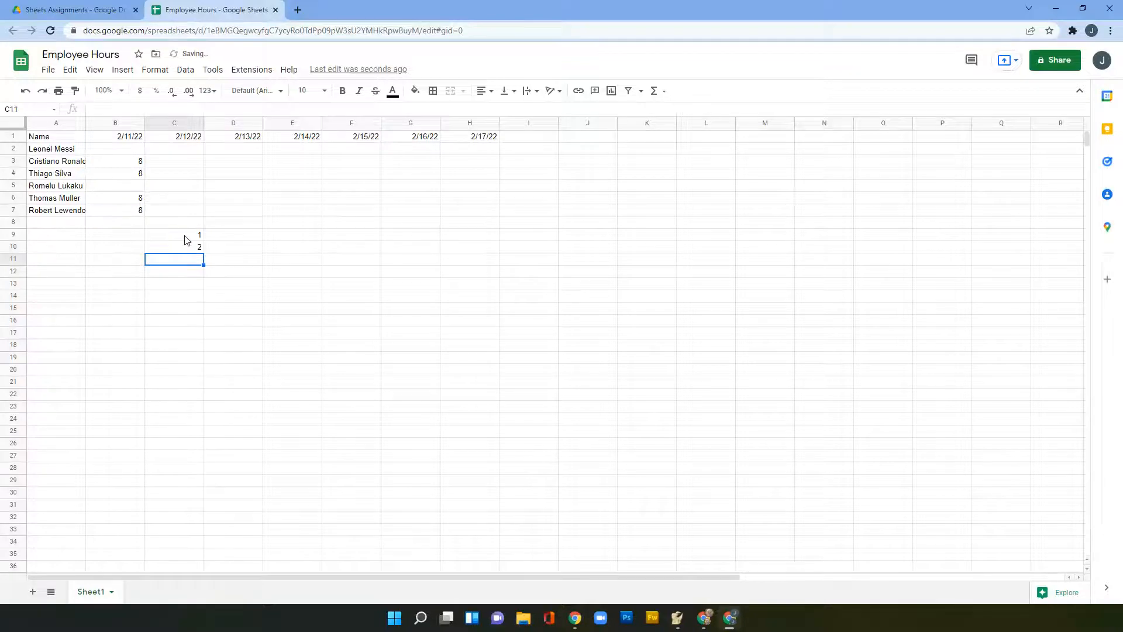
# Step: Extend the number series in C9:C10 down to C23, and undo the fill
pyautogui.moveTo(186, 239); pyautogui.dragTo(187, 248)
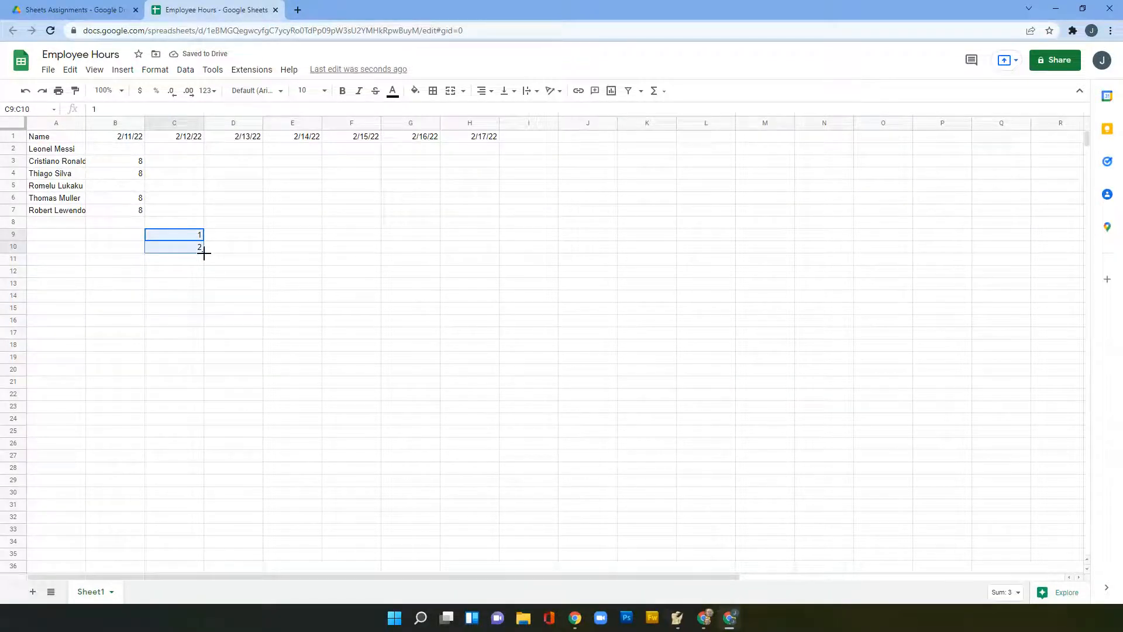
pyautogui.moveTo(203, 253); pyautogui.dragTo(205, 401)
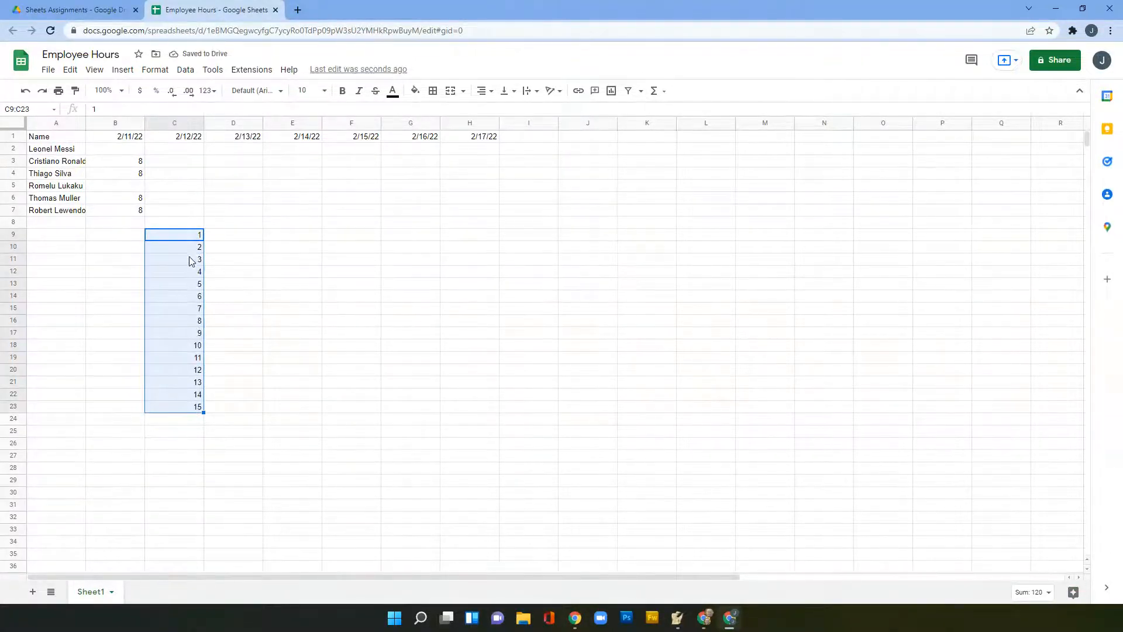
pyautogui.click(193, 238)
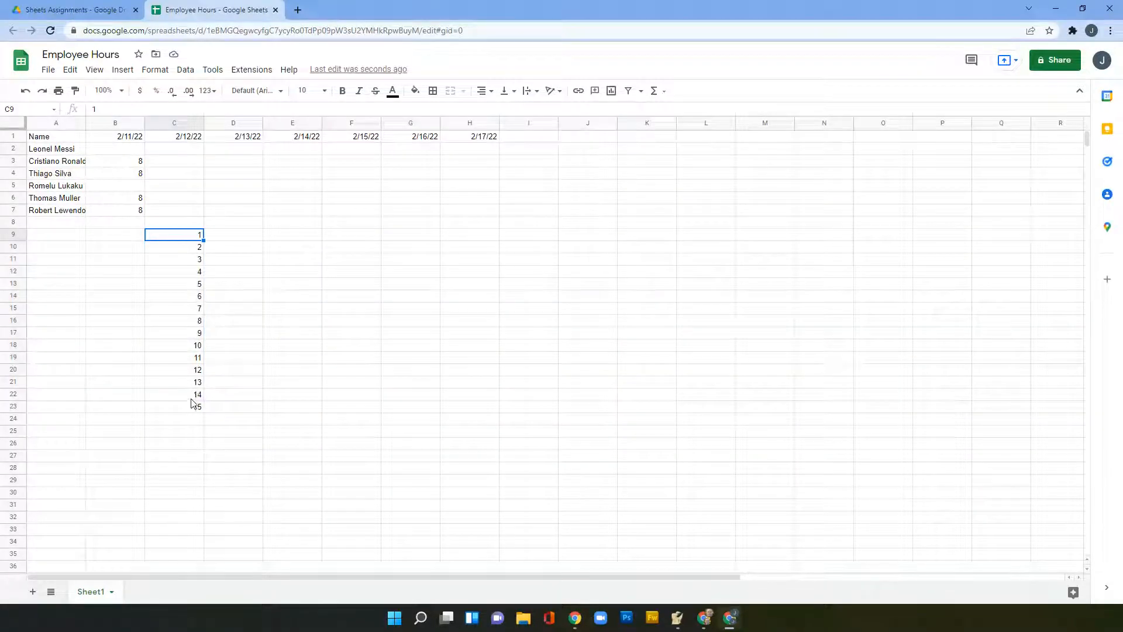
pyautogui.hotkey('ctrl', 'z')
pyautogui.click(186, 271)
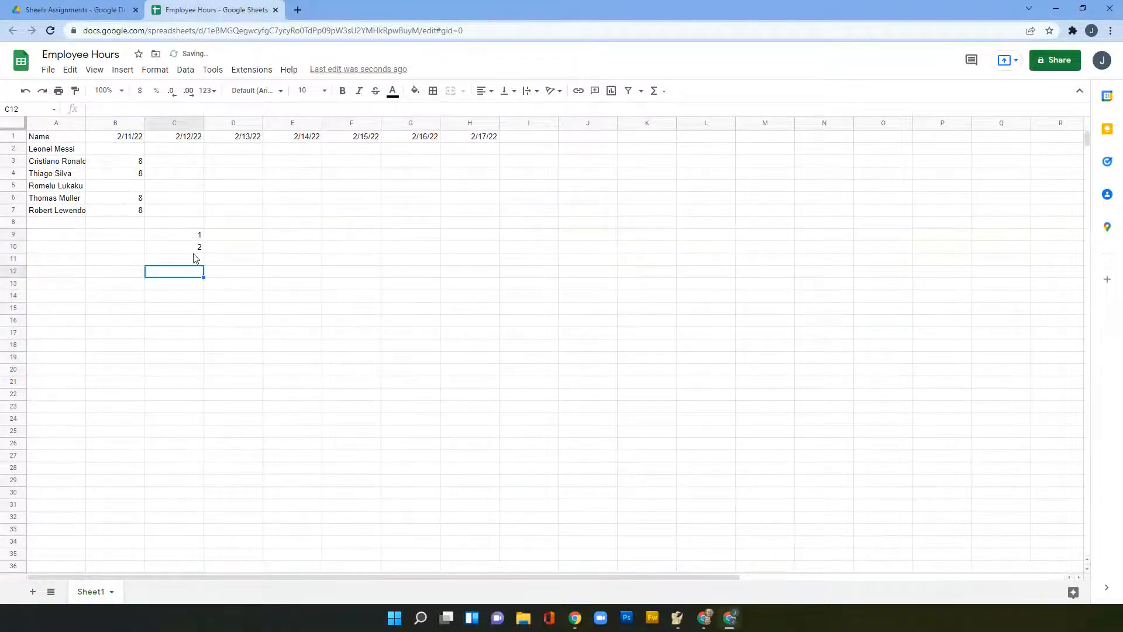
# Step: Change cell C9 to 2 and cell C10 to 4
pyautogui.click(195, 238)
pyautogui.write('2')
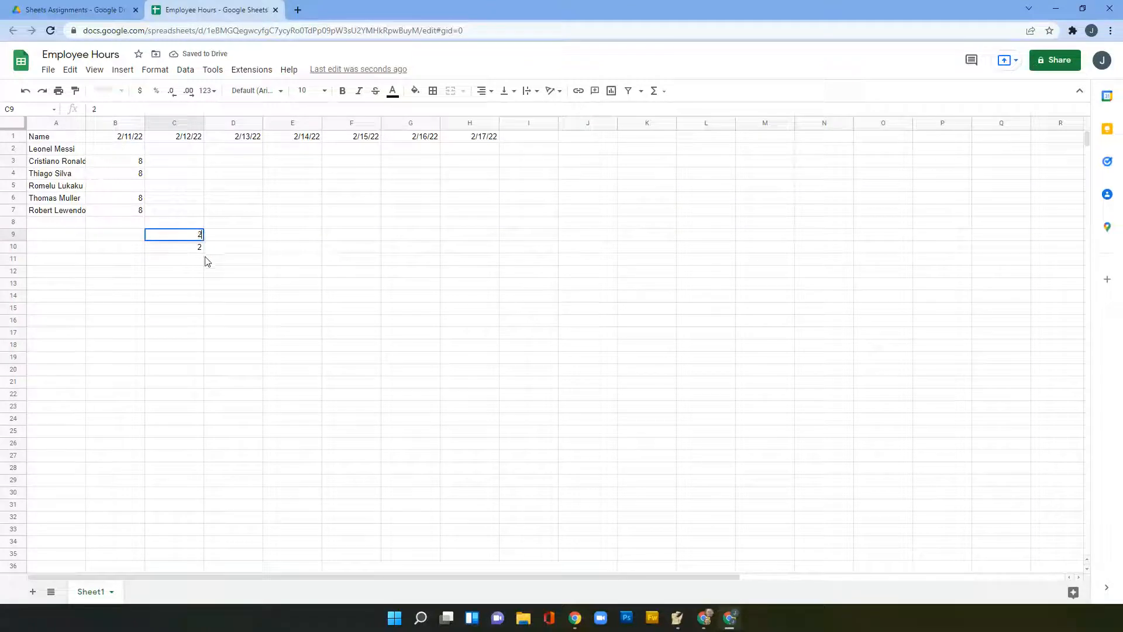
pyautogui.click(190, 248)
pyautogui.write('4')
pyautogui.press('Return')
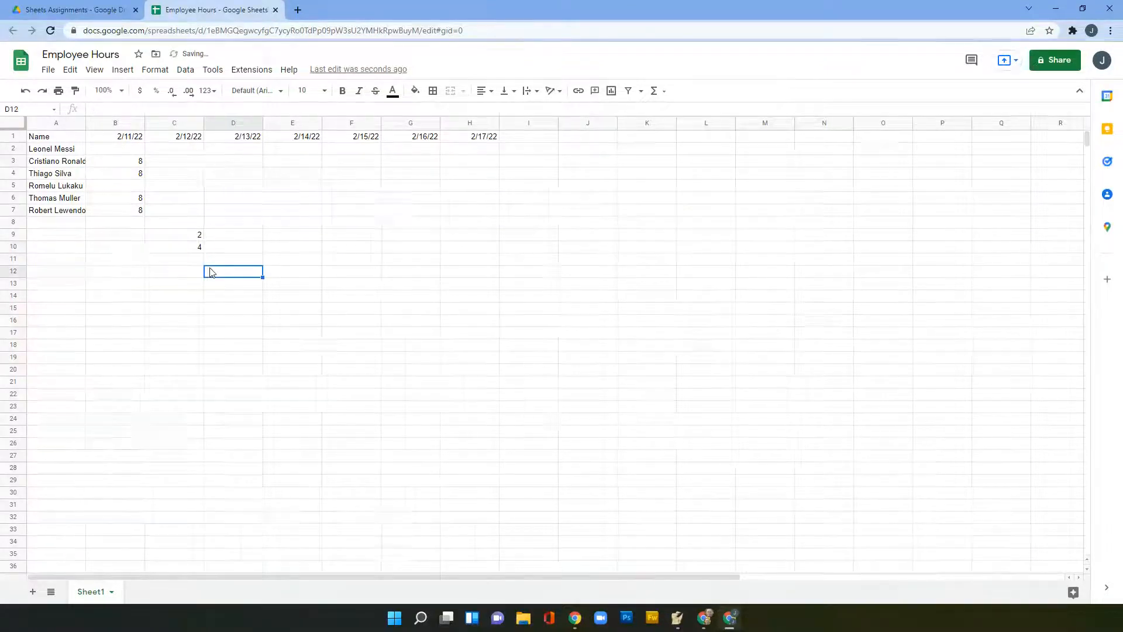
# Step: Extend the even-number series from C9:C10 down to C20, and clear the whole range
pyautogui.moveTo(190, 237); pyautogui.dragTo(201, 373)
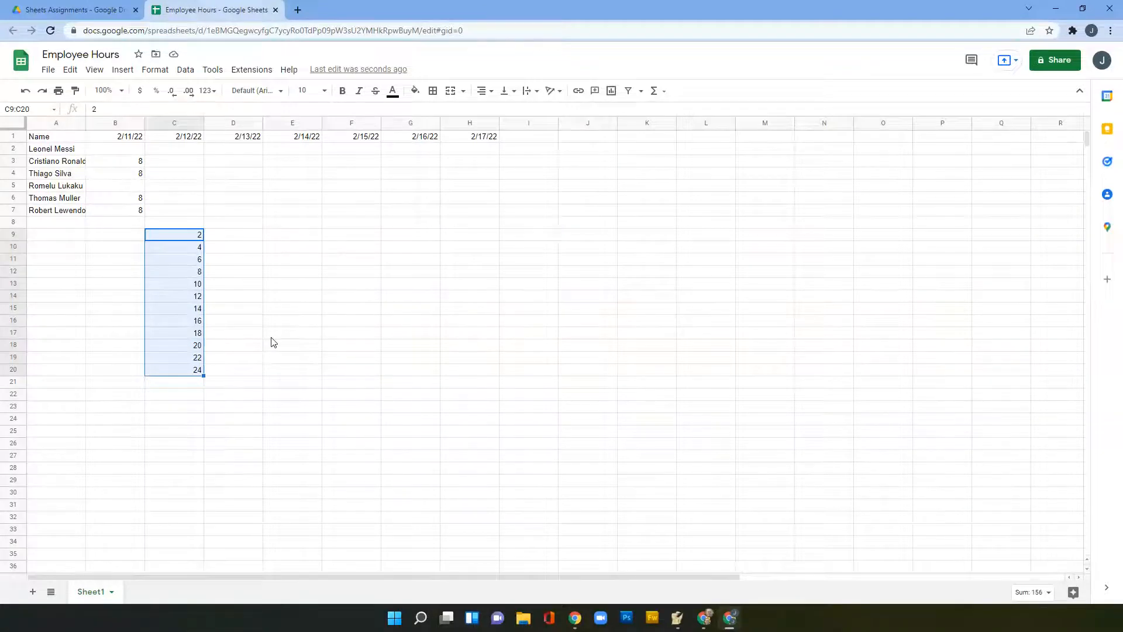
pyautogui.press('Delete')
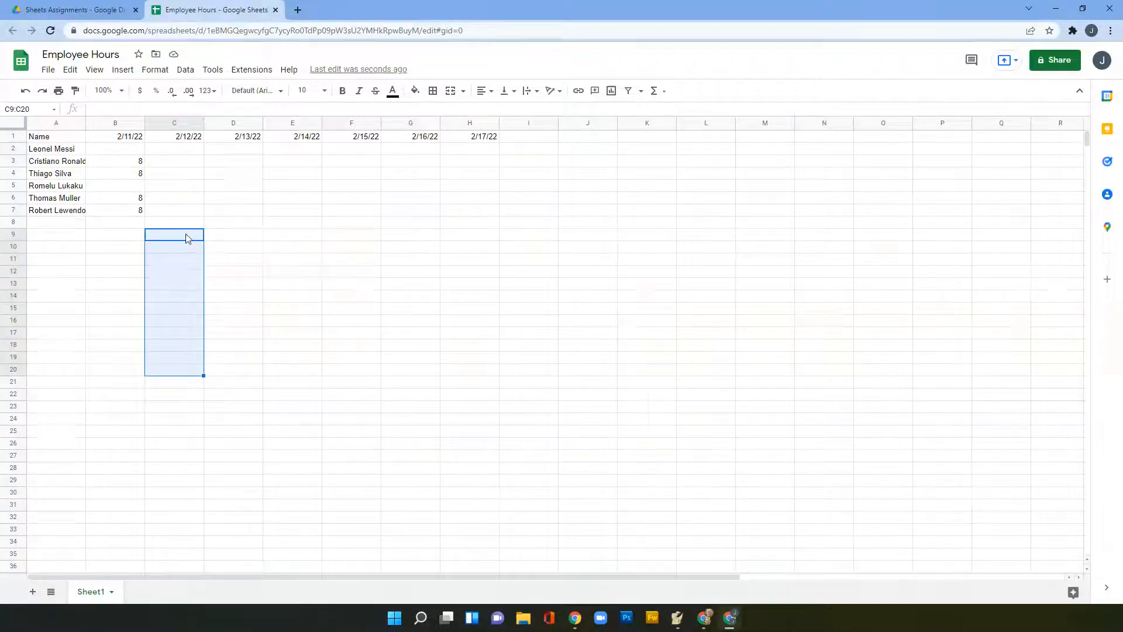
pyautogui.click(231, 248)
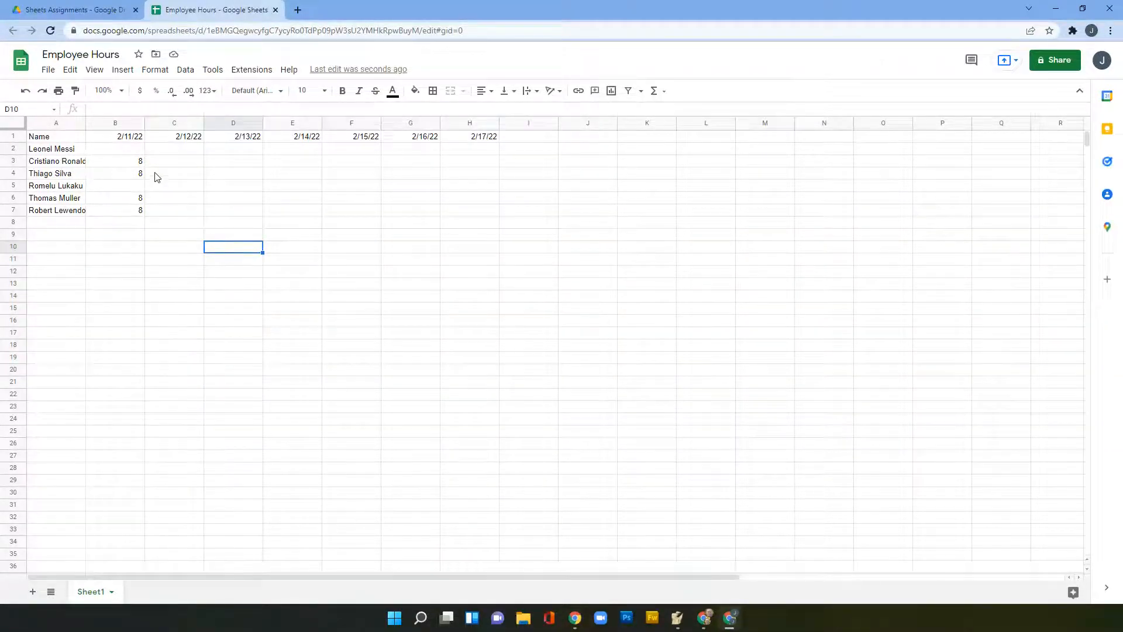
# Step: Enter 8 in C2, C3, C6, D2:D7, E2:E3, E5, E7, F5:F7, G3, G5:G6, H2 and H5:H7
pyautogui.click(193, 152)
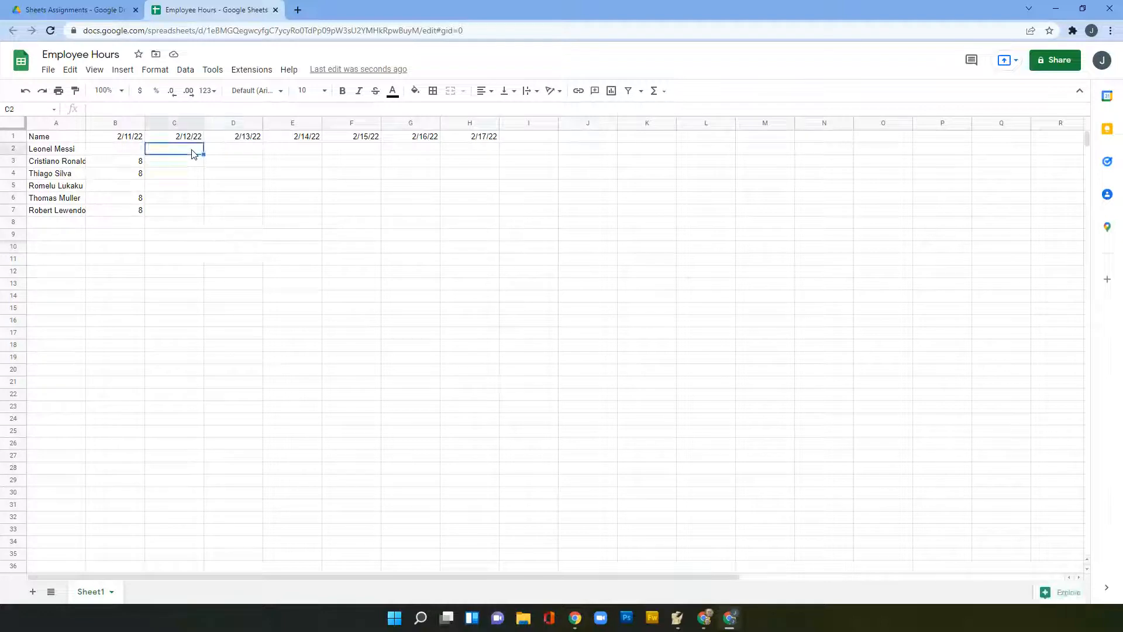
pyautogui.write('8')
pyautogui.press('Return')
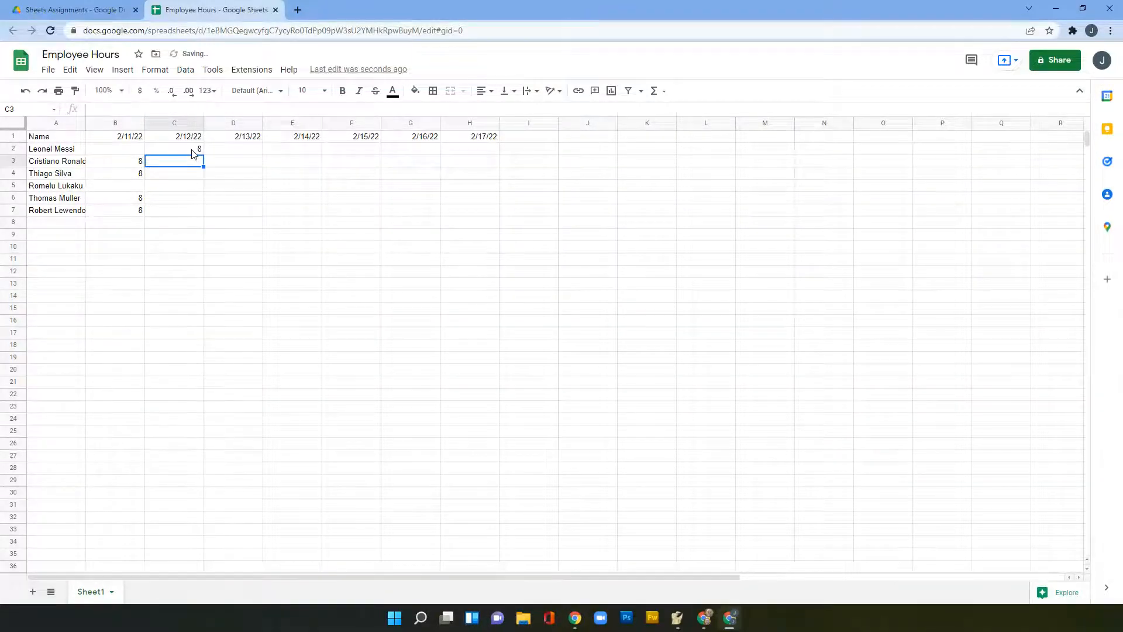
pyautogui.write('8')
pyautogui.press('Return')
pyautogui.press('Return')
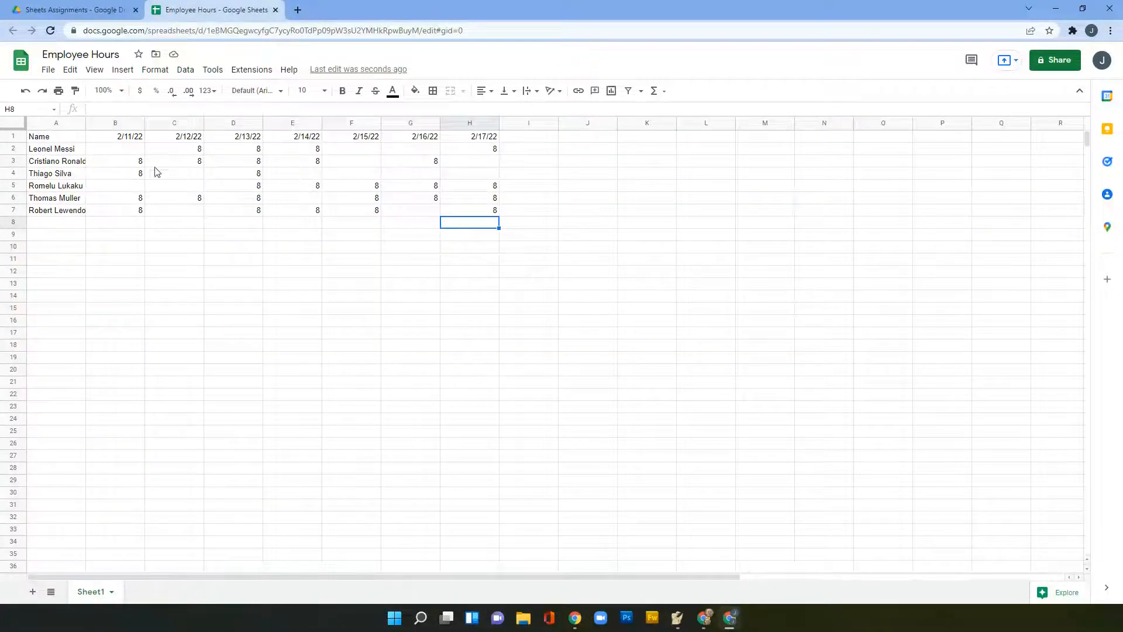
pyautogui.moveTo(133, 151); pyautogui.dragTo(132, 212)
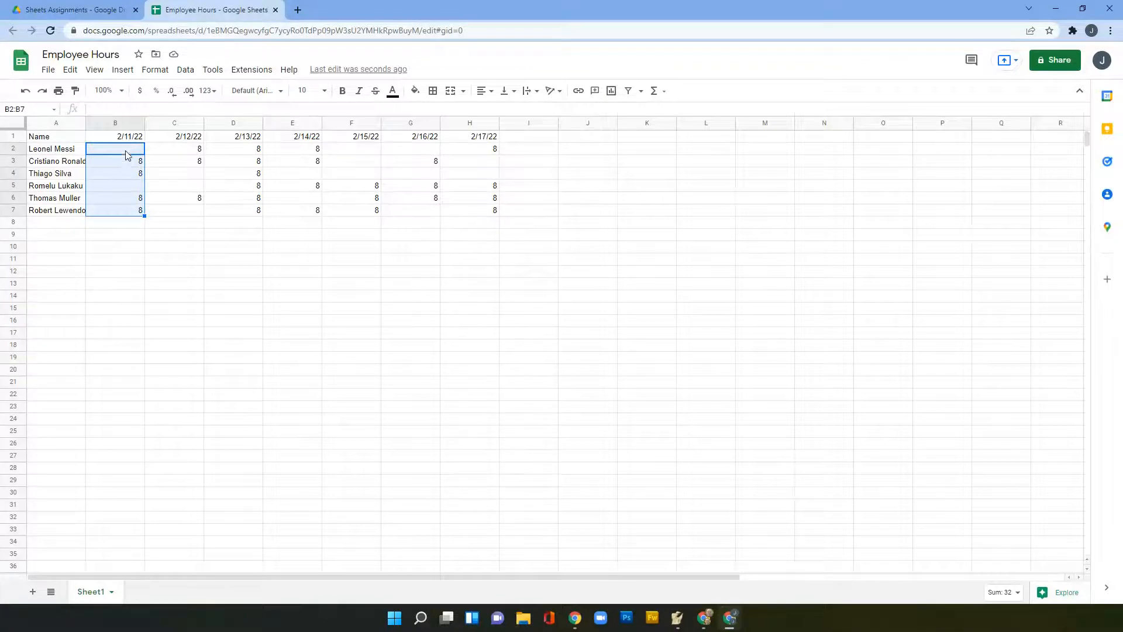
pyautogui.click(70, 70)
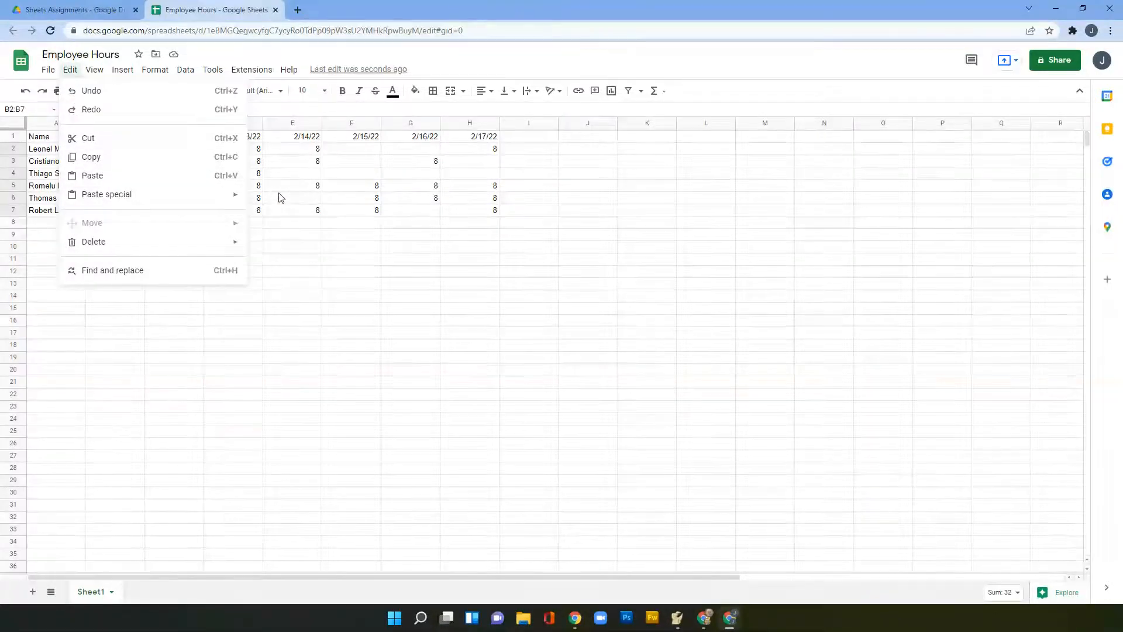
pyautogui.click(262, 297)
# Step: Copy the 2/11/22 hours in B2:B7 and paste them into the 2/15/22 column starting at F2
pyautogui.moveTo(129, 151); pyautogui.dragTo(130, 212)
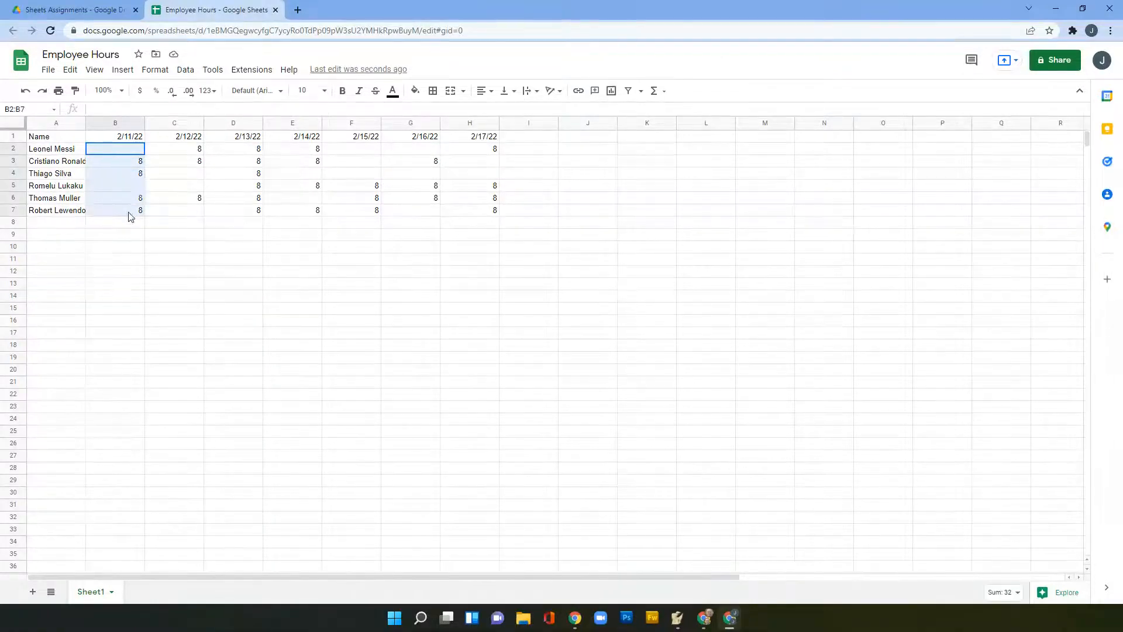
pyautogui.rightClick(125, 165)
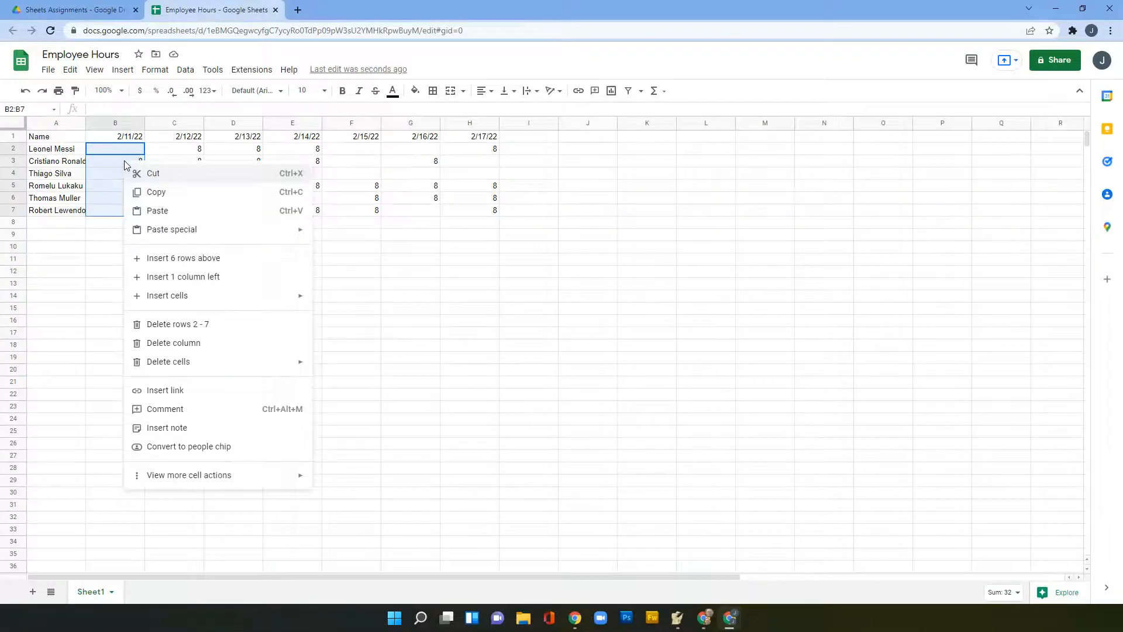
pyautogui.click(151, 193)
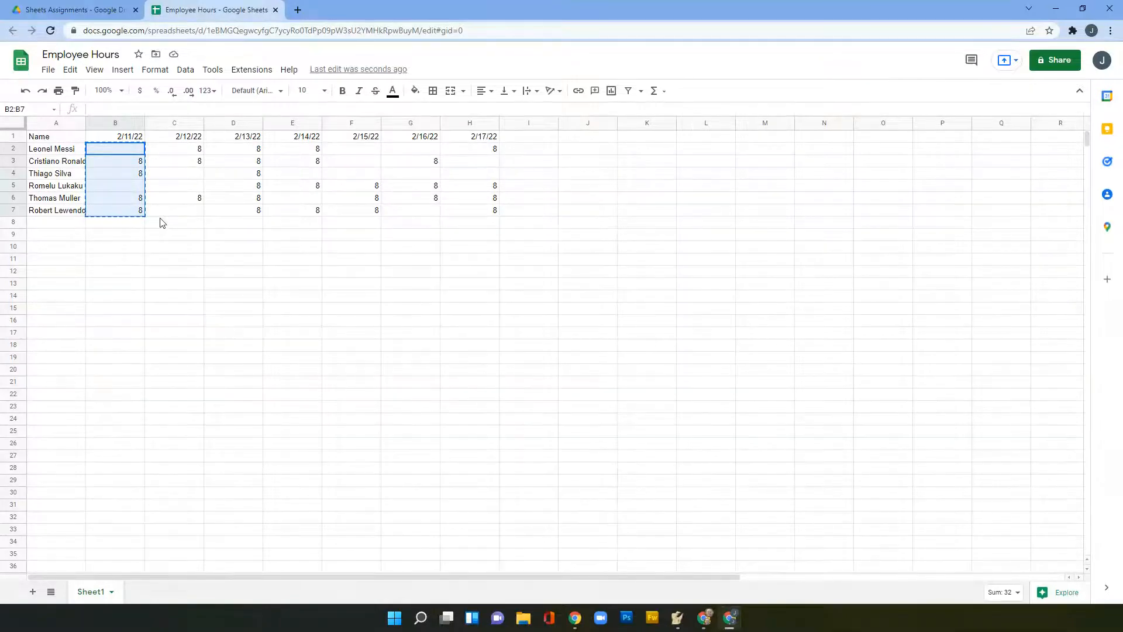
pyautogui.click(361, 153)
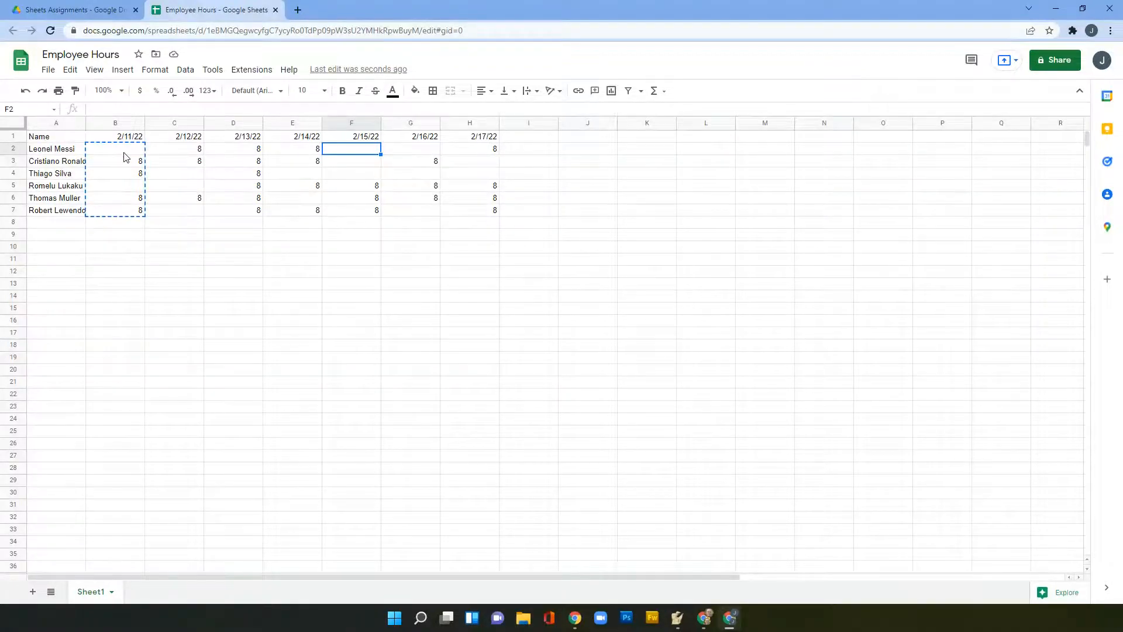
pyautogui.rightClick(353, 156)
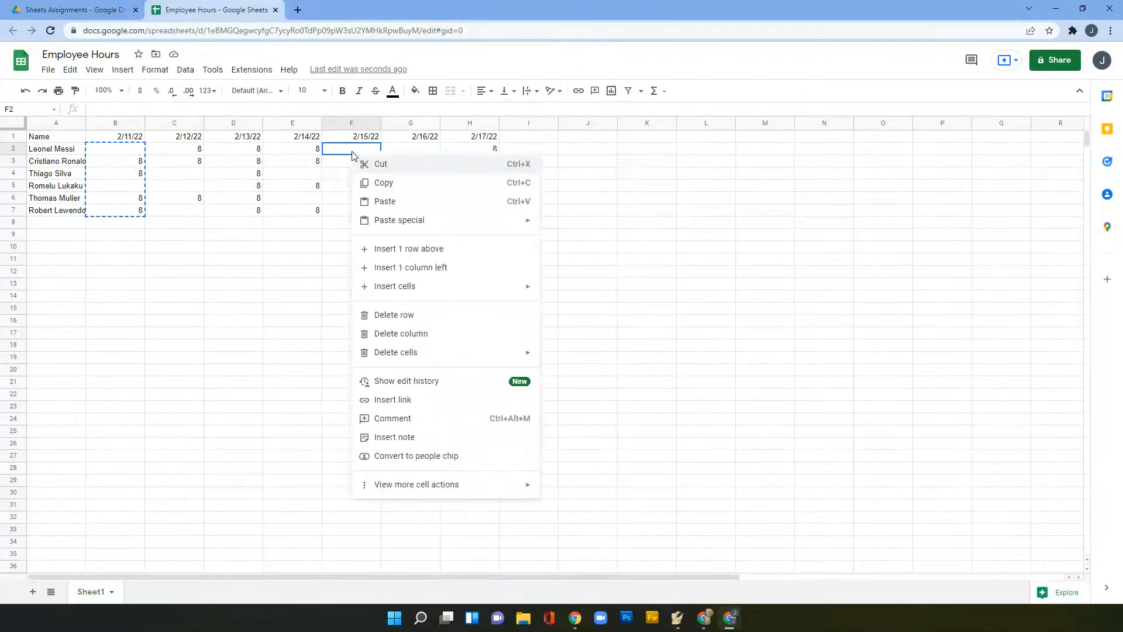
pyautogui.click(375, 203)
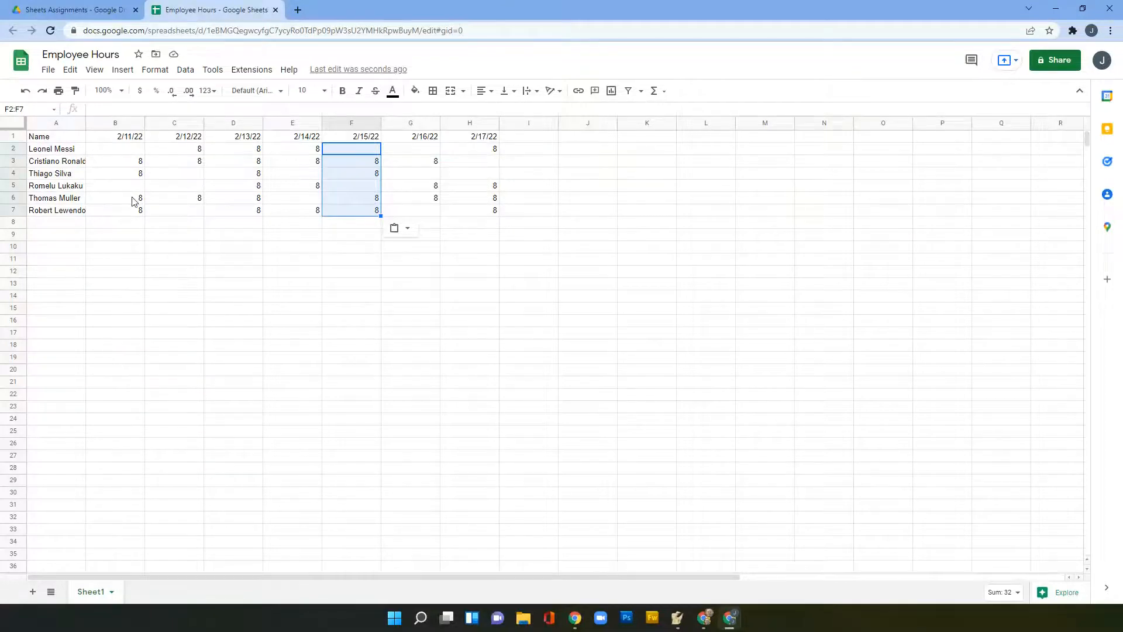
# Step: Apply the values-only paste option to the hours pasted in F2:F7, and deselect the range
pyautogui.click(409, 229)
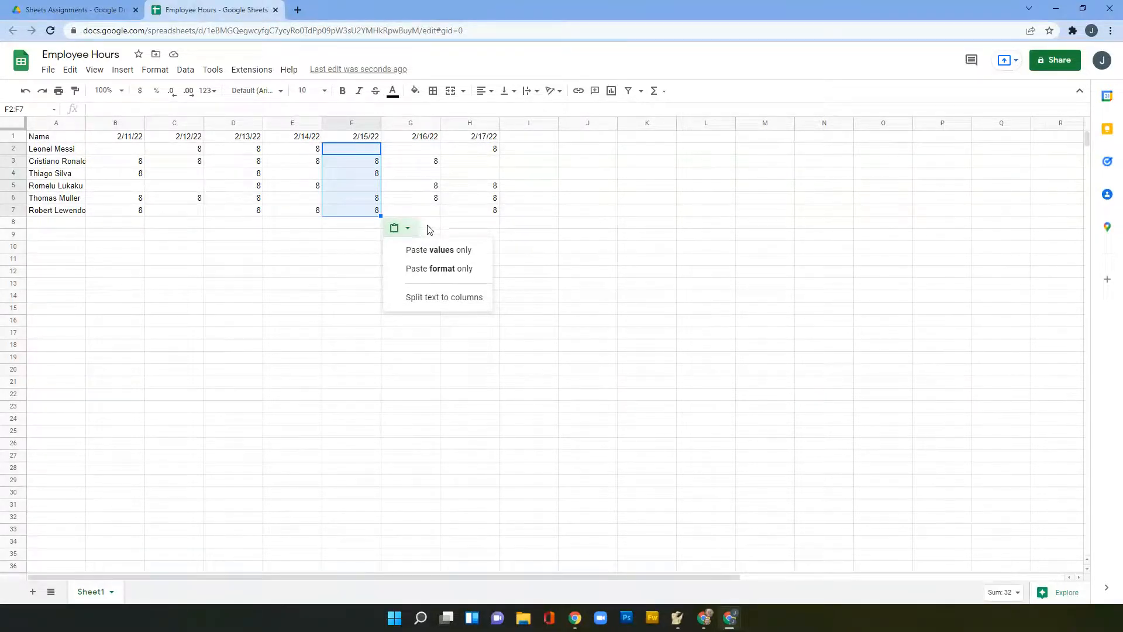
pyautogui.click(429, 256)
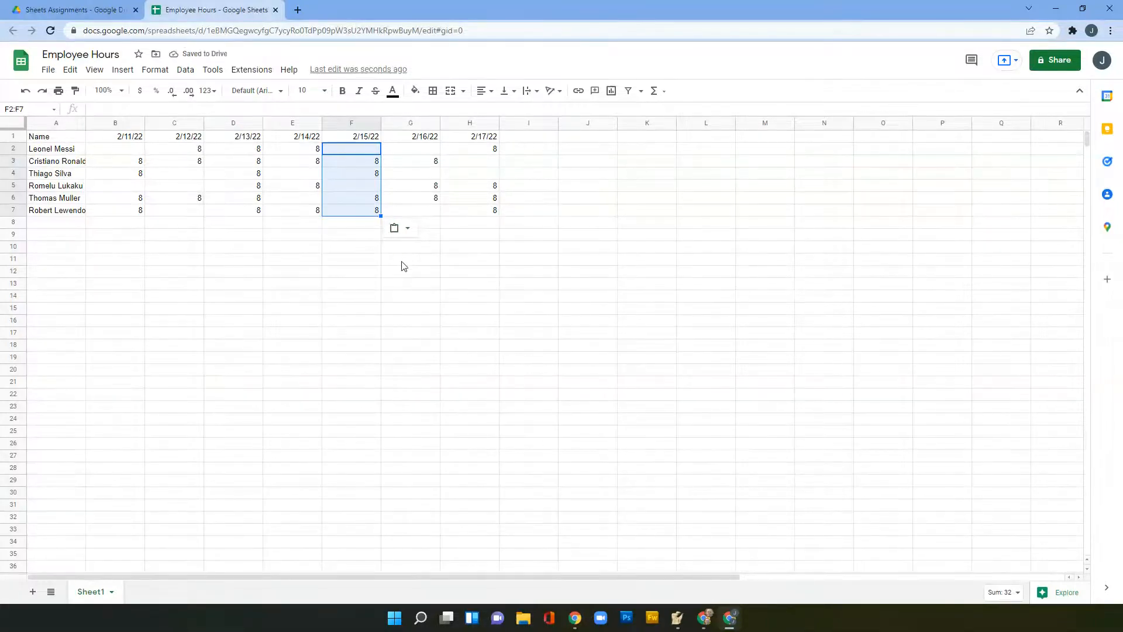
pyautogui.click(404, 266)
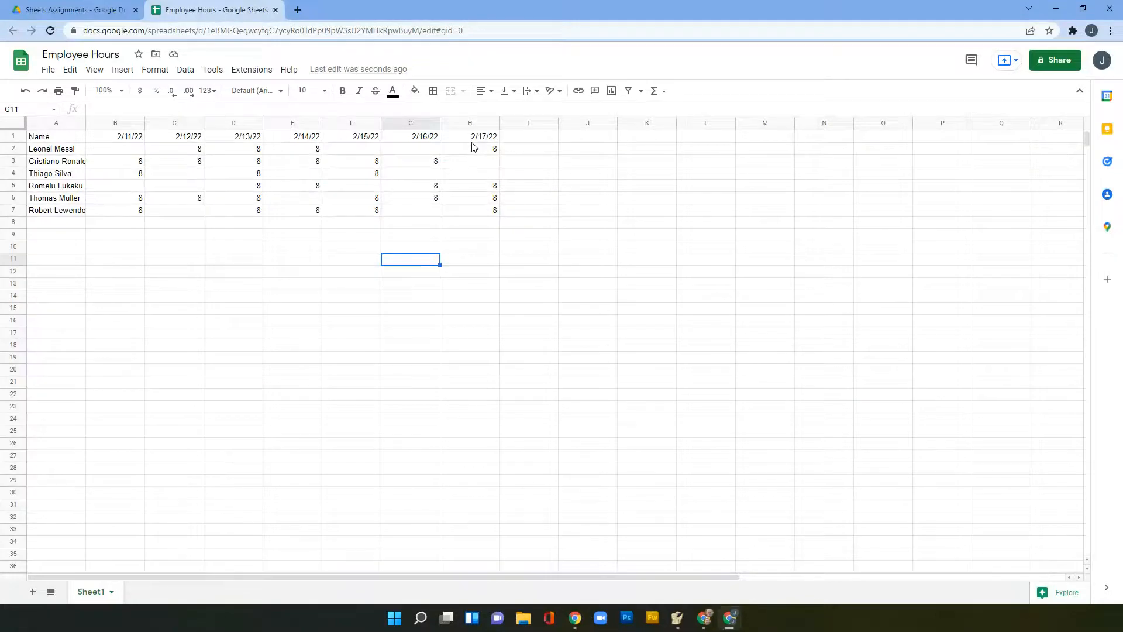
# Step: Add the label "Total Hours" in I1 as a column header and in A8 as a row label
pyautogui.click(530, 139)
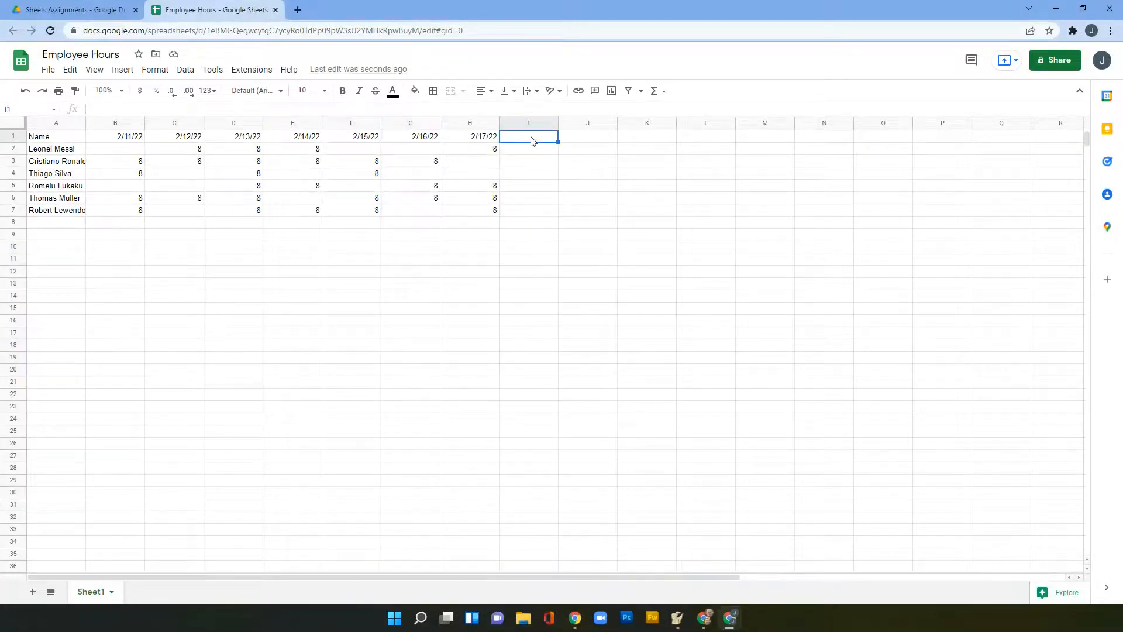
pyautogui.write('Total Hours')
pyautogui.press('Return')
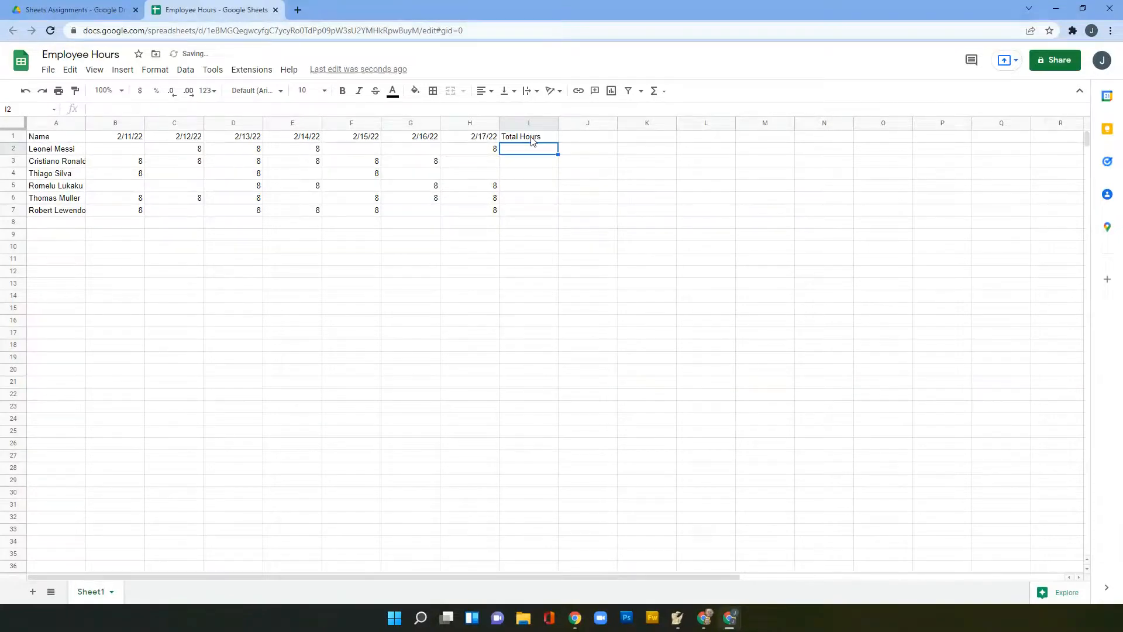
pyautogui.click(66, 223)
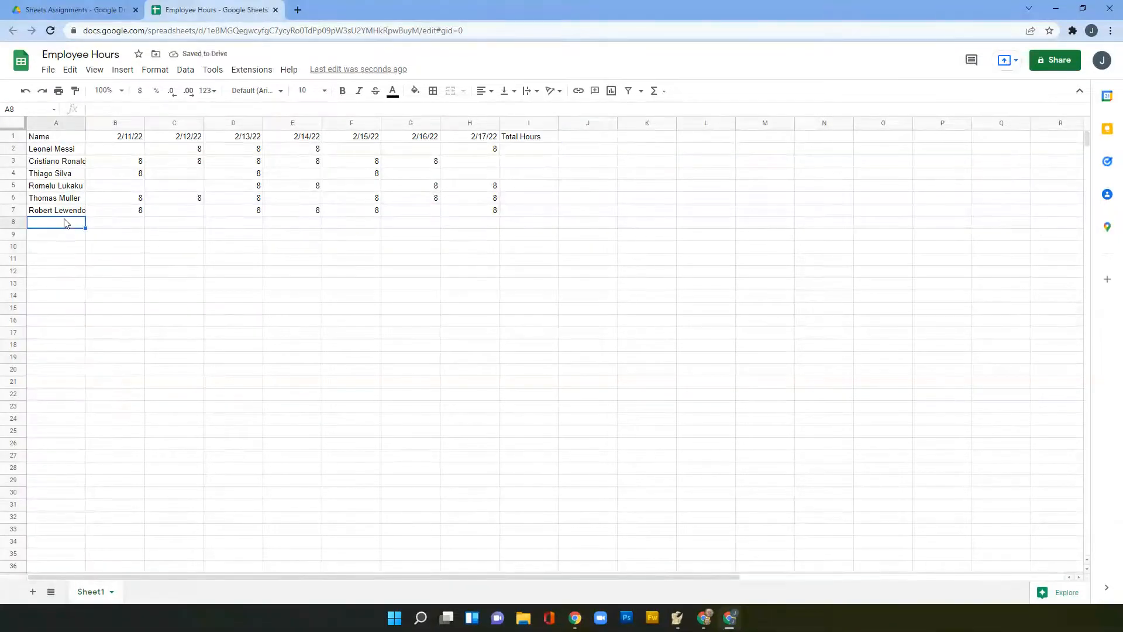
pyautogui.write('Total Hours')
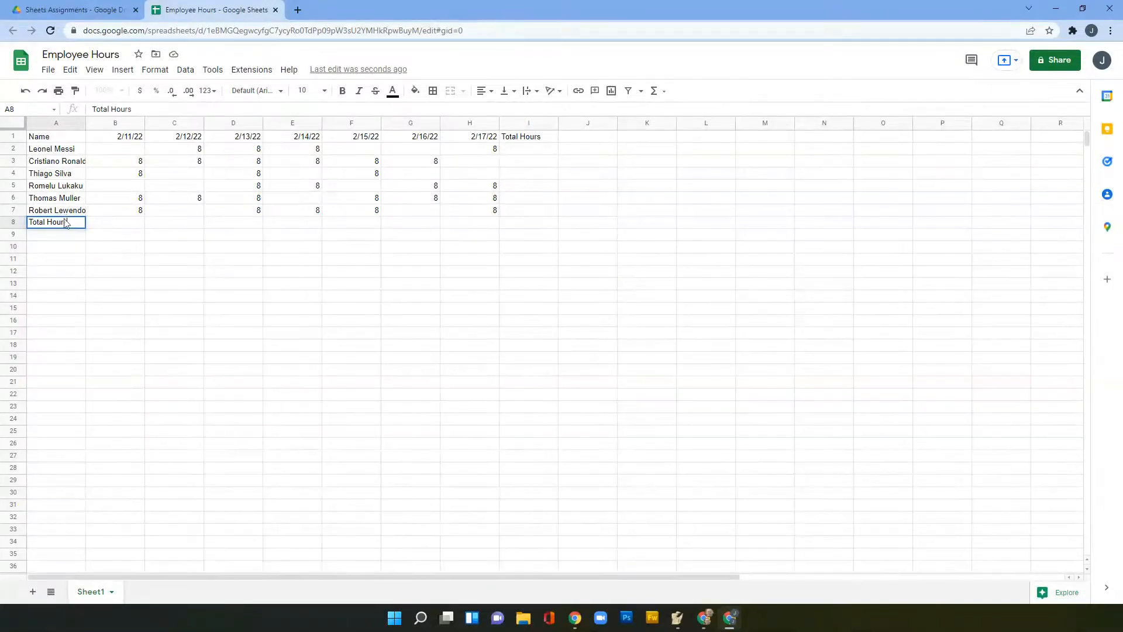
pyautogui.press('Return')
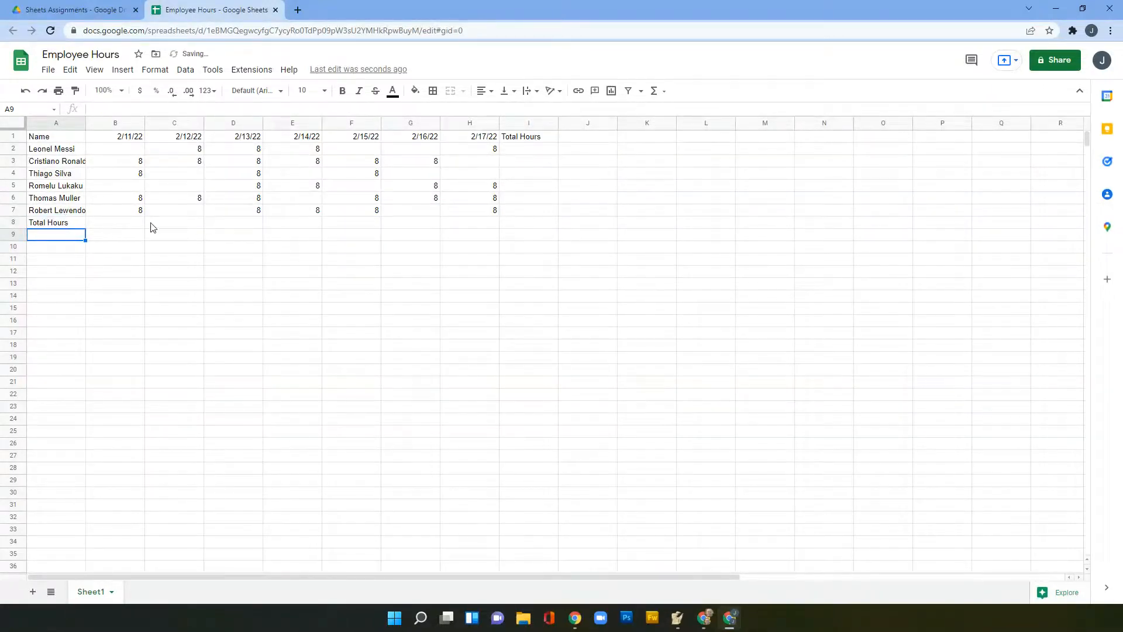